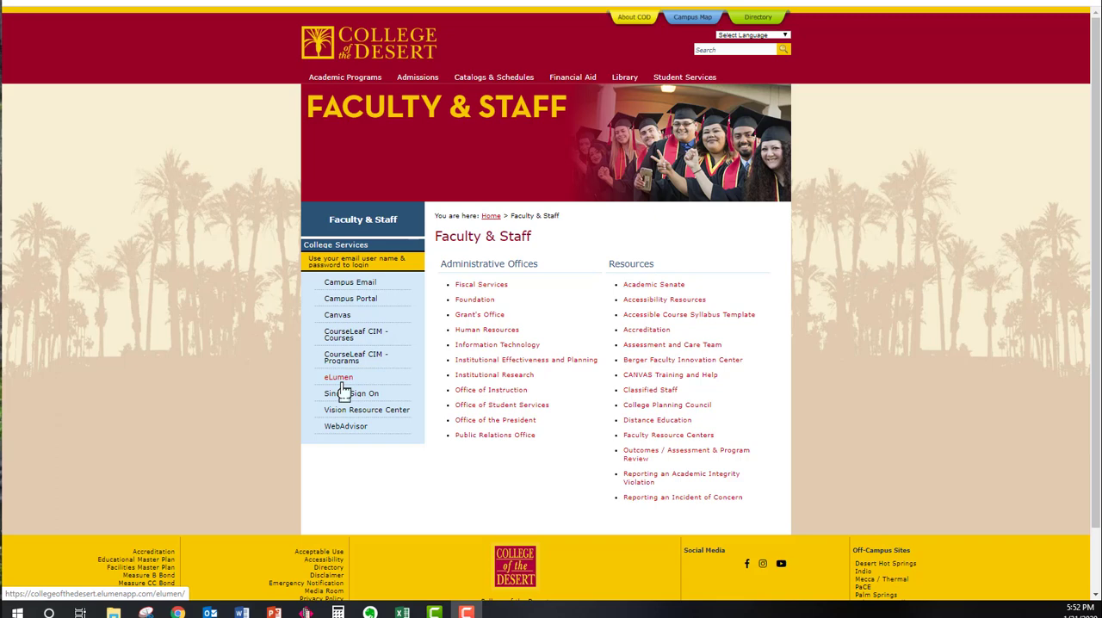
# Open eLumen from the college services list and log in with the saved credentials
pyautogui.click(340, 379)
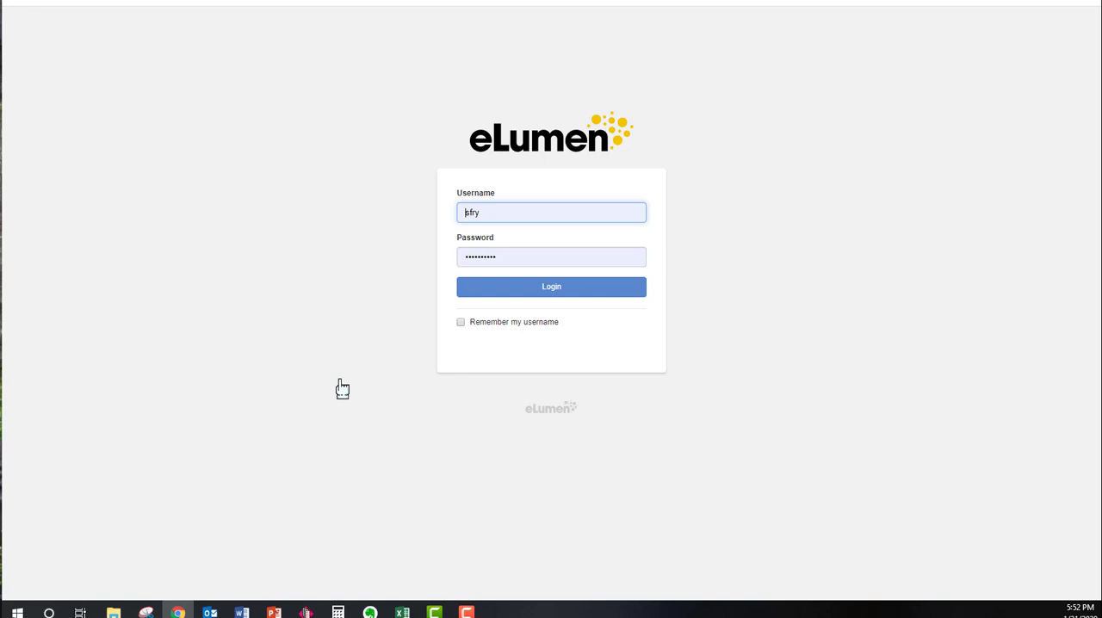
pyautogui.click(575, 294)
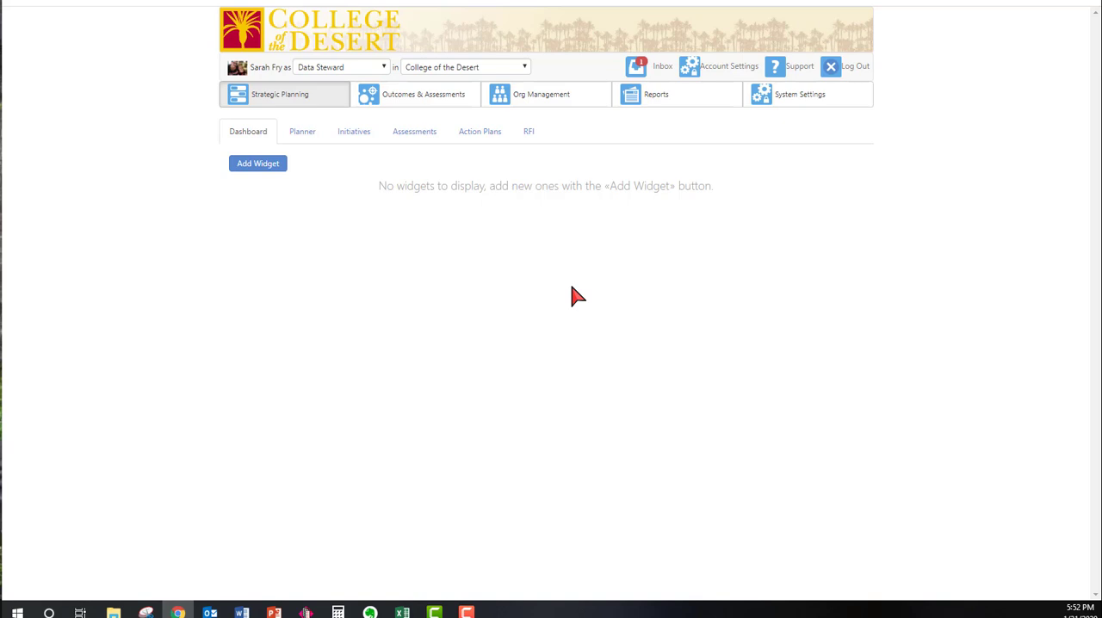
# Switch the account role to Department Coordinator and the organization to N
pyautogui.click(382, 69)
pyautogui.click(375, 114)
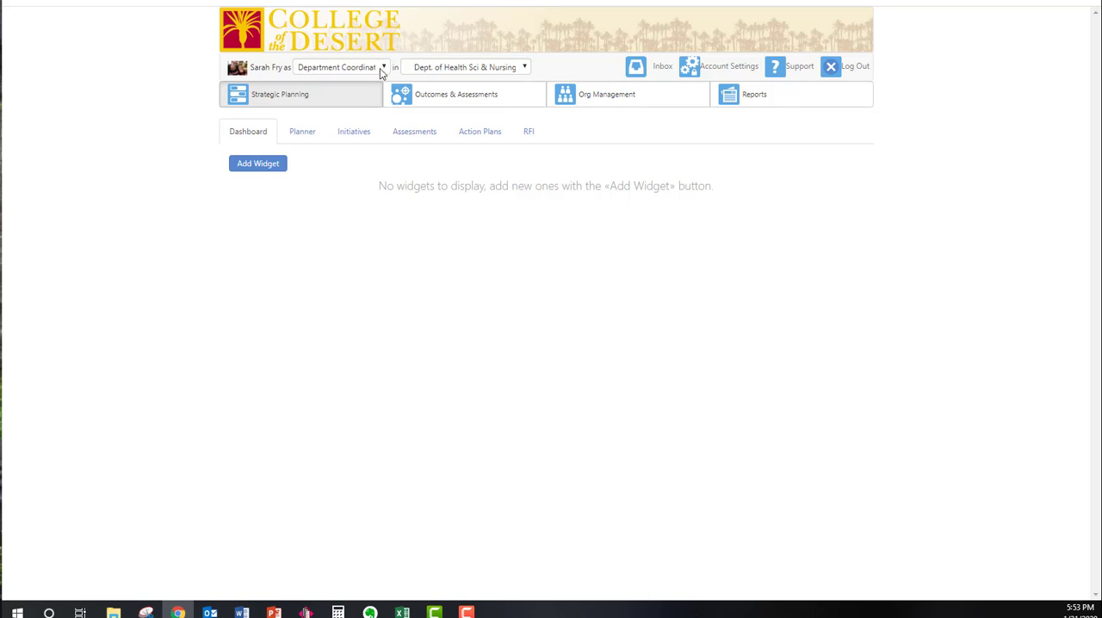
pyautogui.click(454, 72)
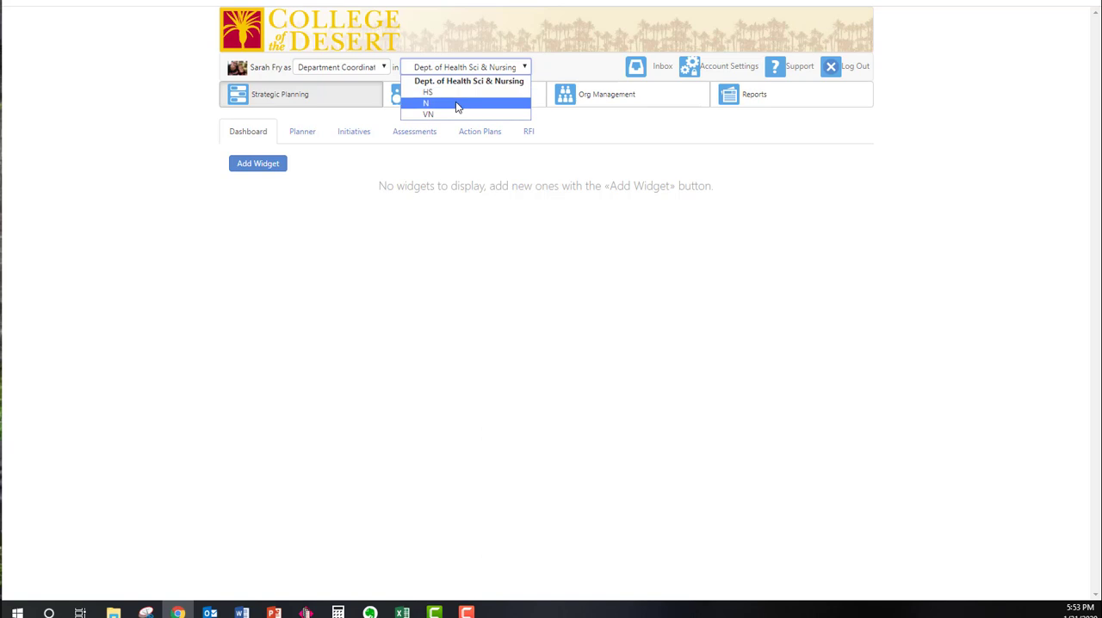
pyautogui.click(457, 104)
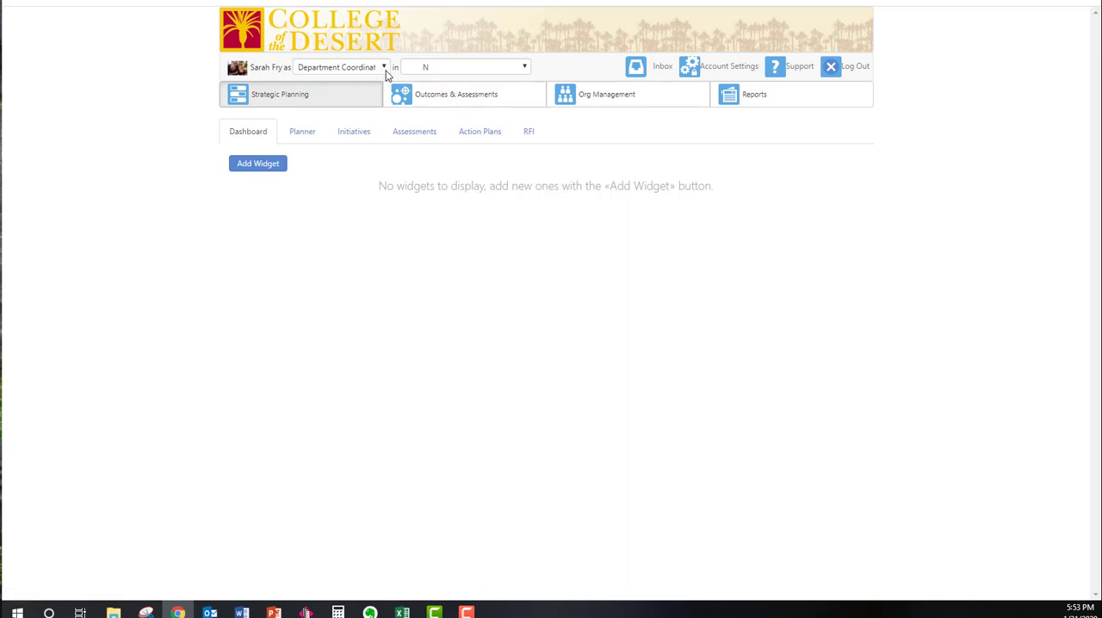
# Open the initiative Nursing -N - Registered Nursing PEP 2019/2020-23 and put it in design mode
pyautogui.click(356, 138)
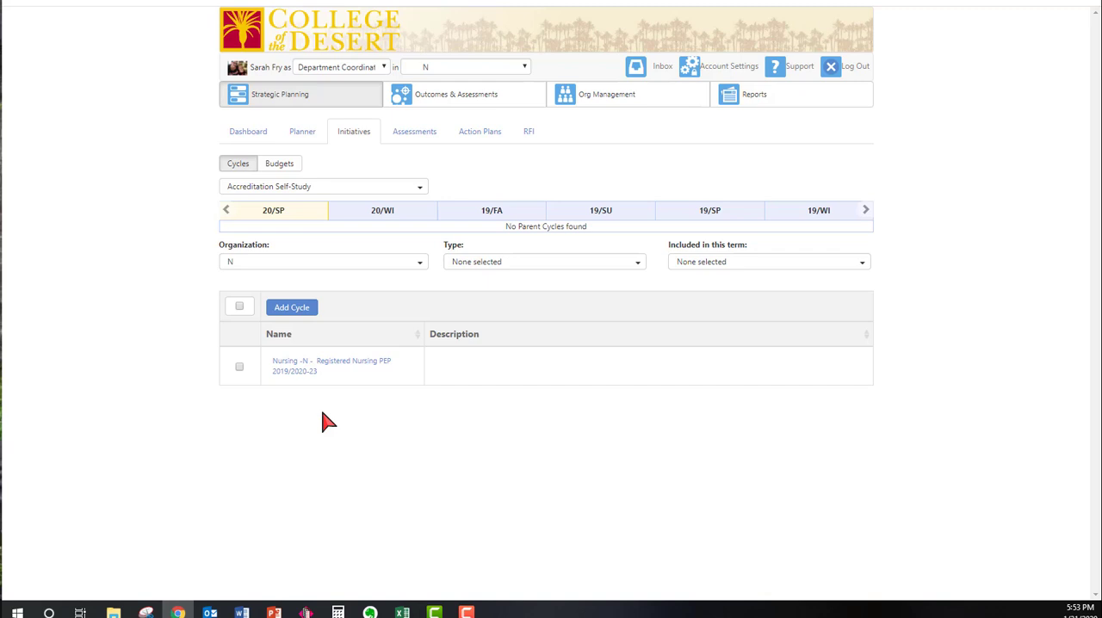
pyautogui.click(292, 374)
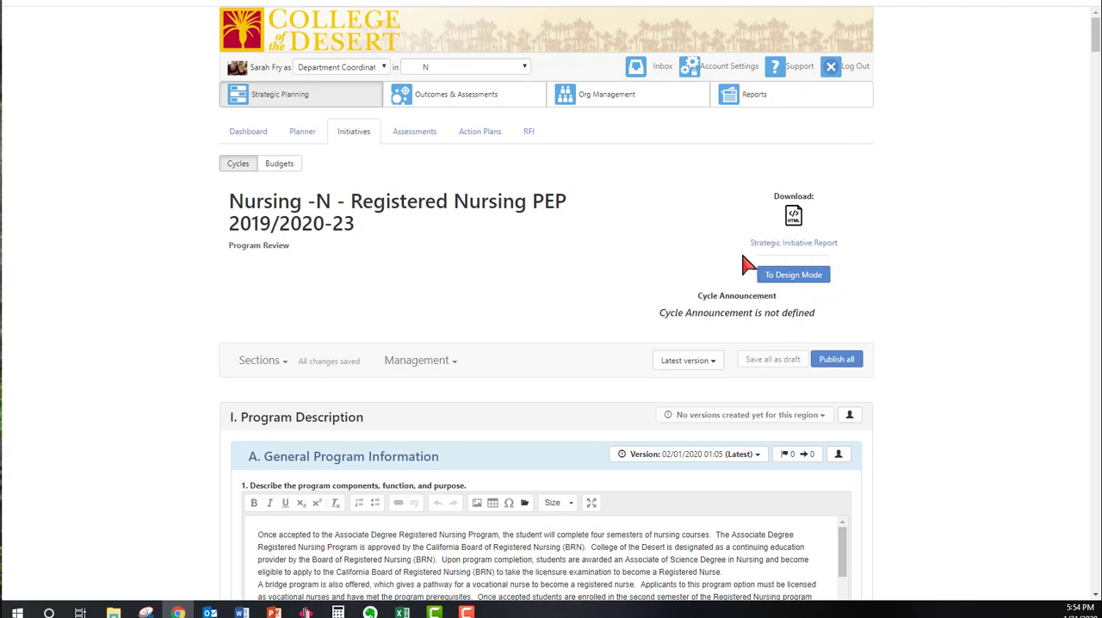
pyautogui.click(807, 277)
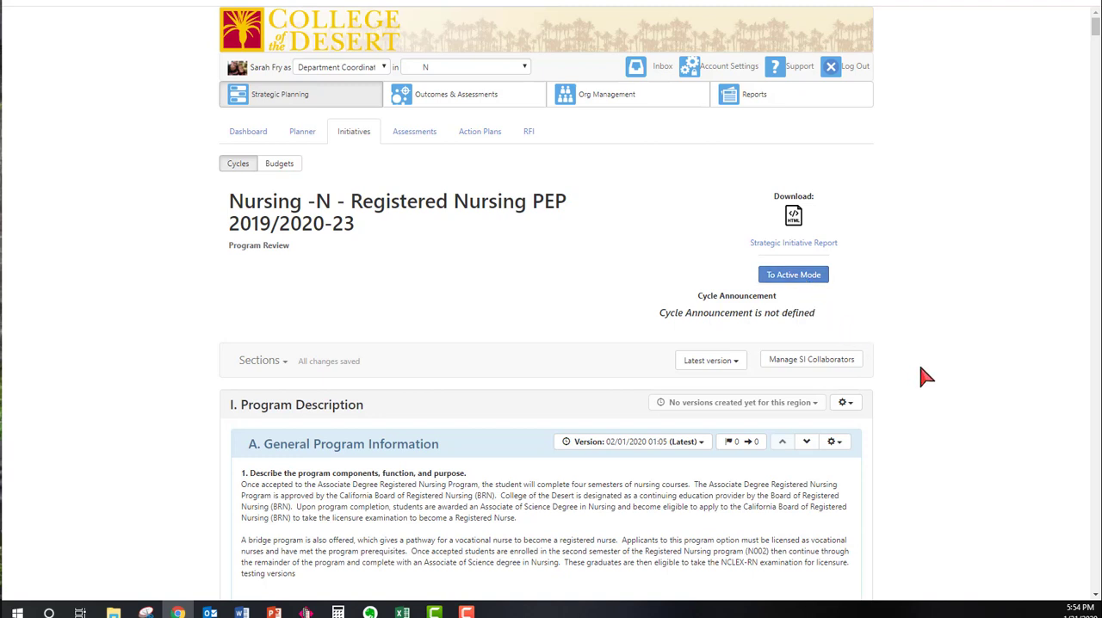
# In the strategic initiative collaborators, list available users with the Faculty role and remove the fourth assigned collaborator
pyautogui.scroll(-2, 921, 375)
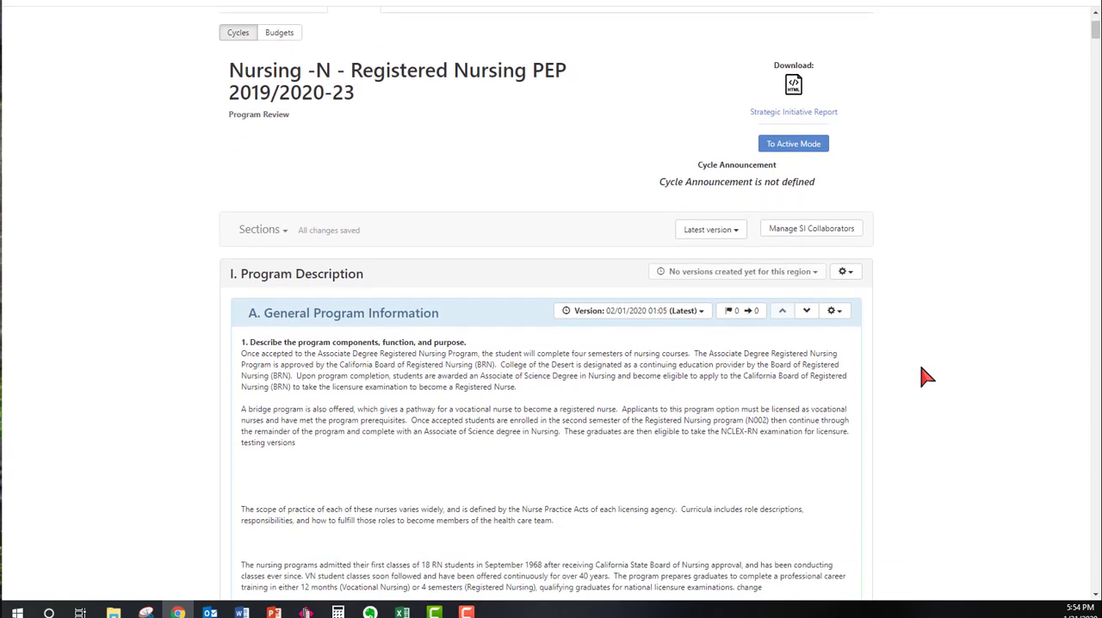
pyautogui.click(805, 234)
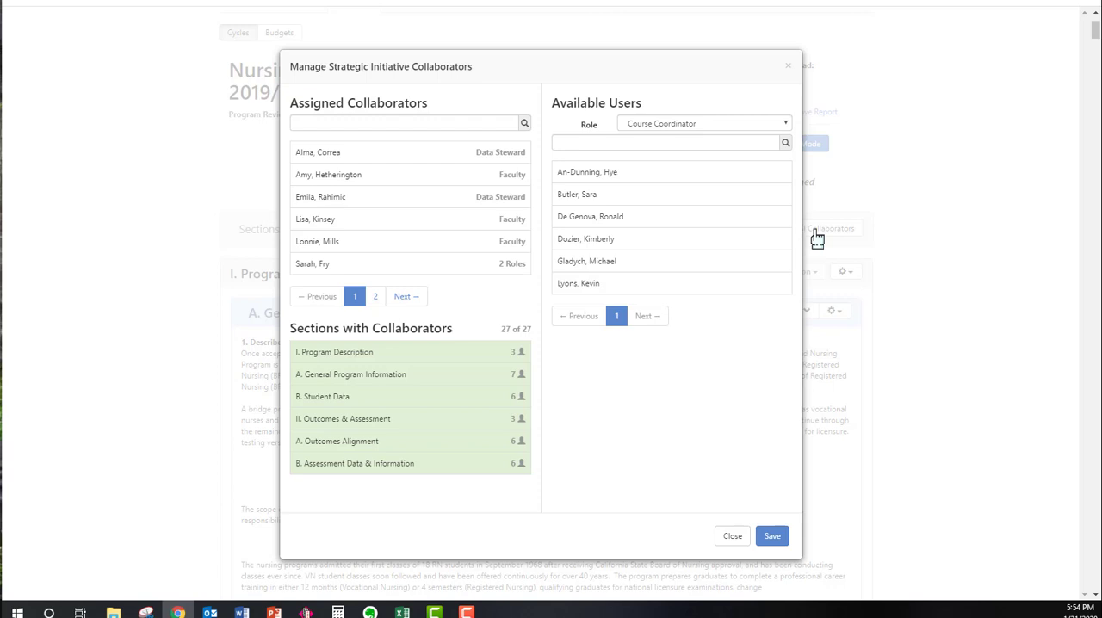
pyautogui.click(786, 127)
pyautogui.click(720, 185)
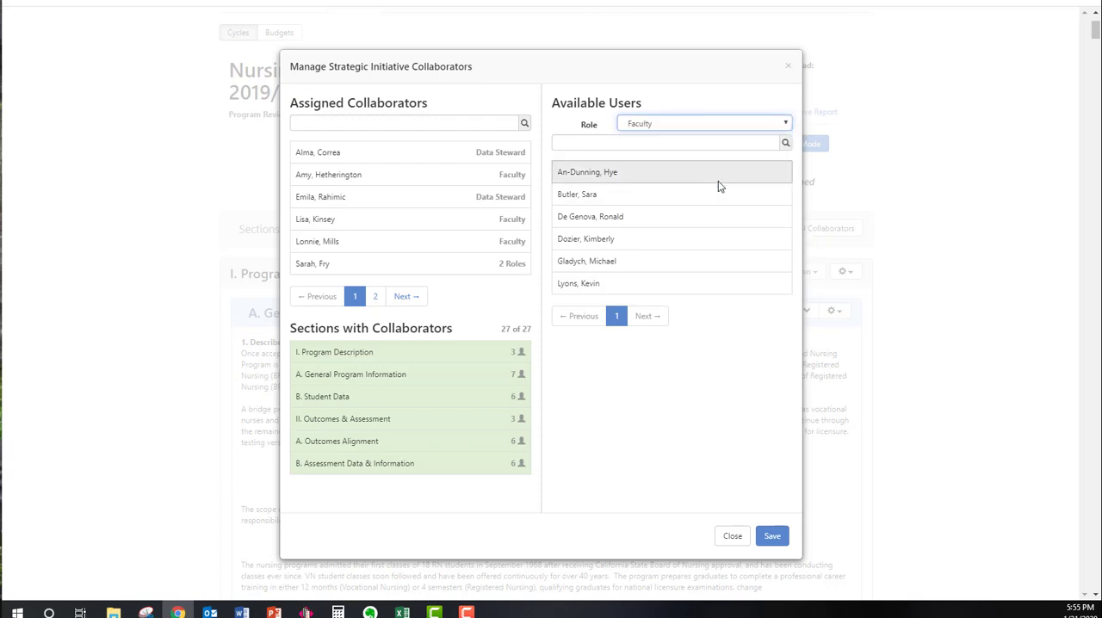
pyautogui.click(486, 225)
# Find the removed faculty member by first name among the available users, assign them as a collaborator again and save
pyautogui.click(638, 146)
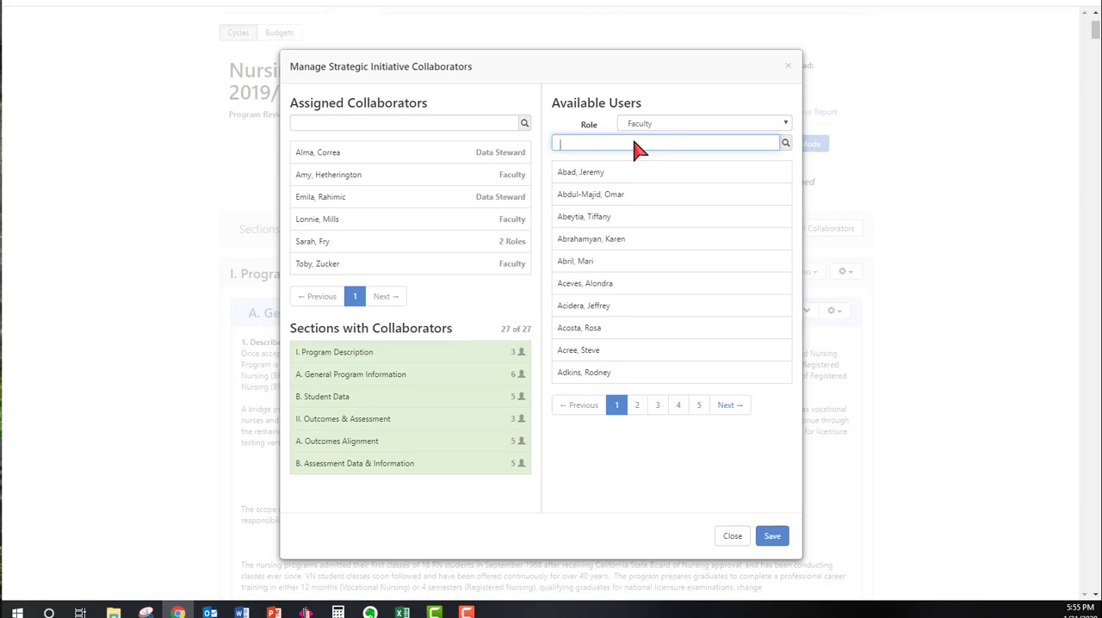
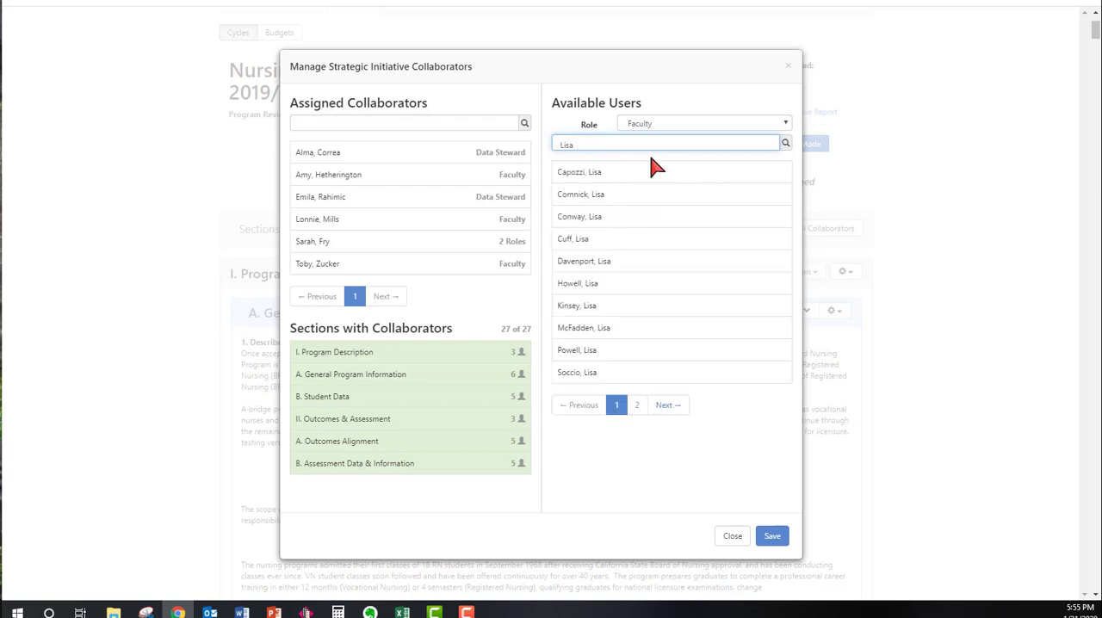
pyautogui.click(628, 308)
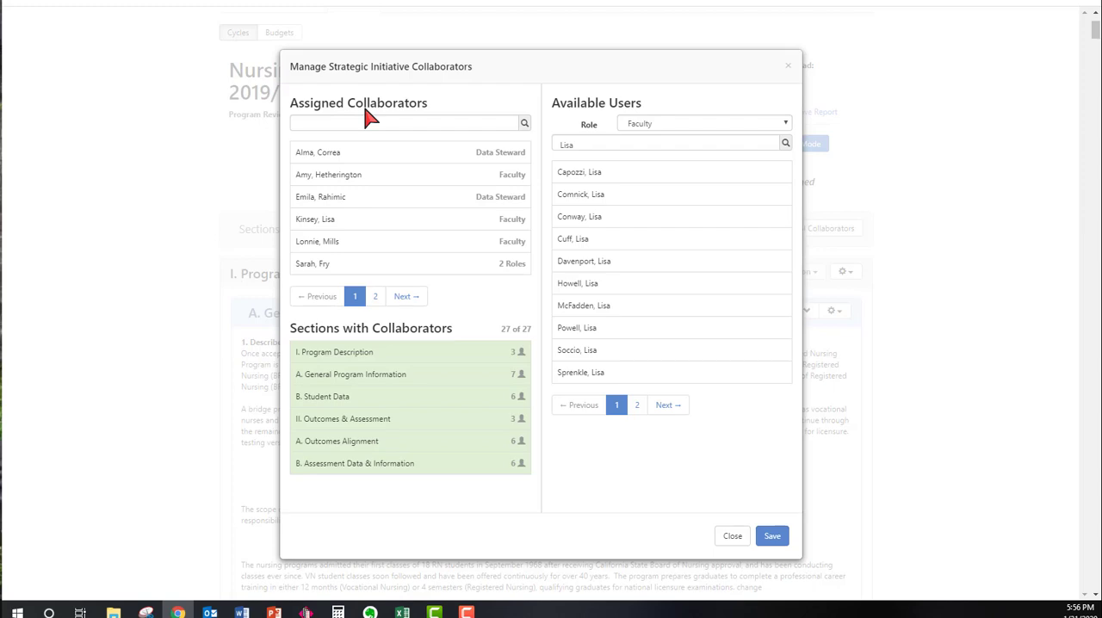
pyautogui.click(771, 540)
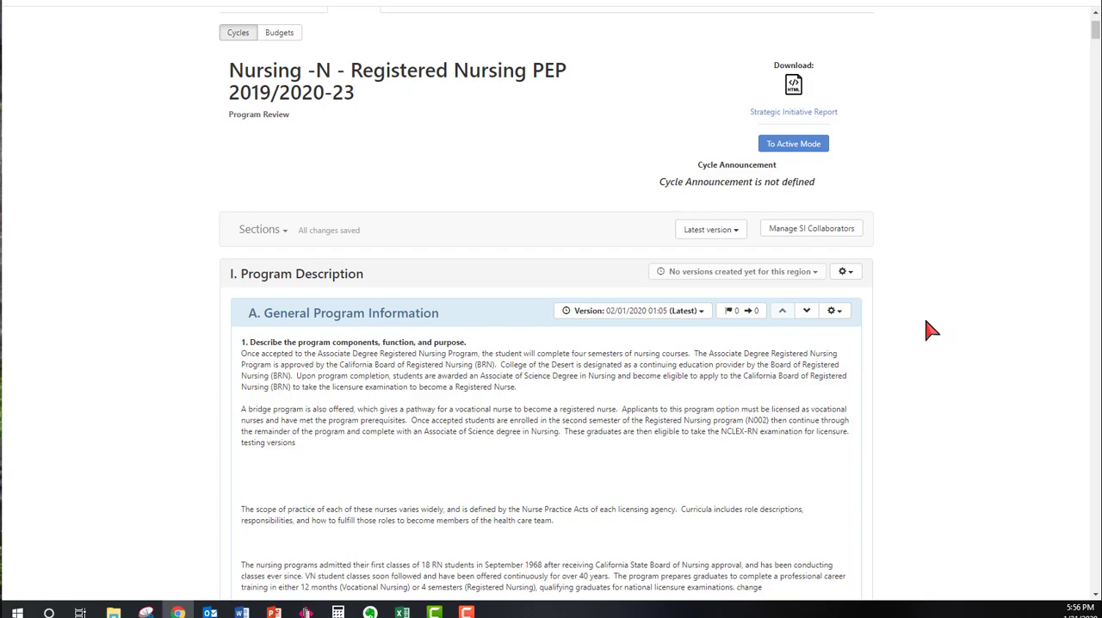
# View the sharing settings of section B. Student Data with available users filtered to Faculty, and close them without adding anyone
pyautogui.scroll(-12, 929, 330)
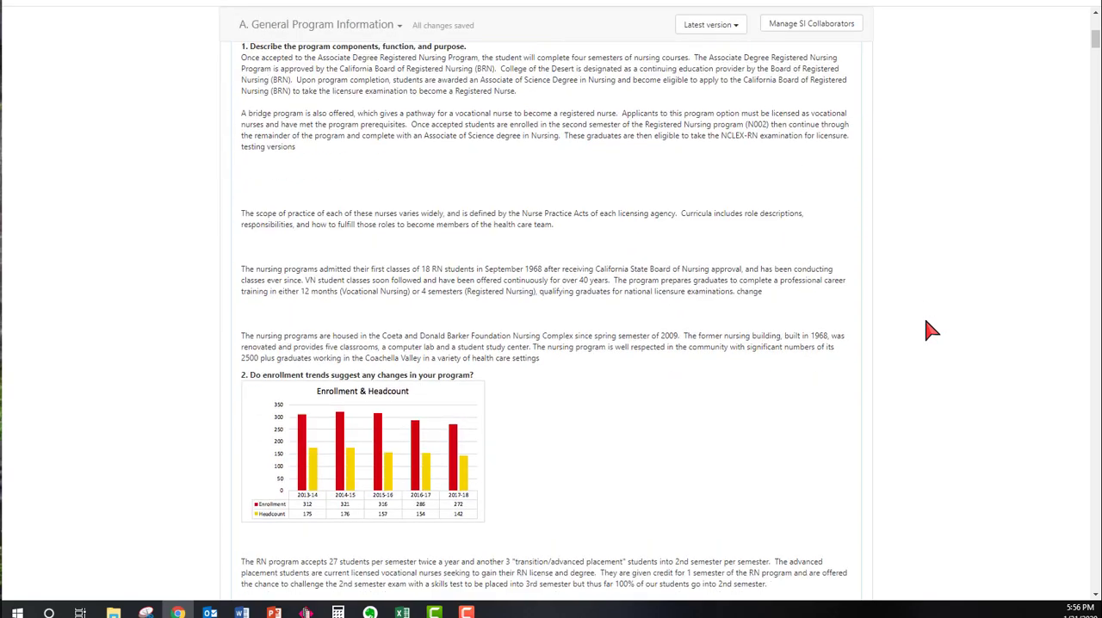
pyautogui.scroll(-6, 929, 330)
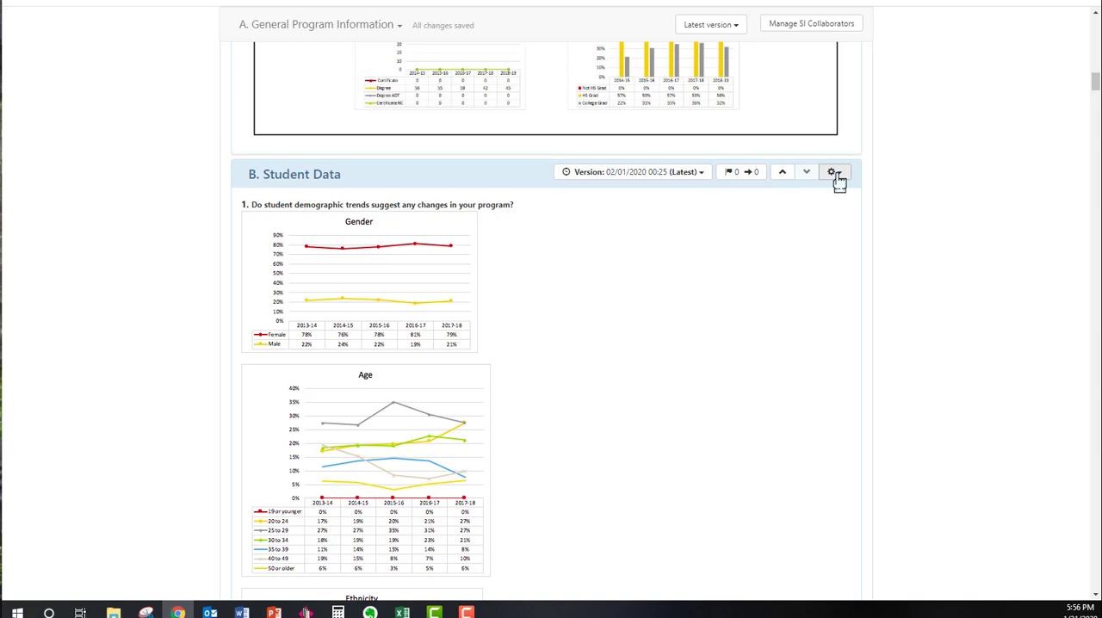
pyautogui.click(833, 175)
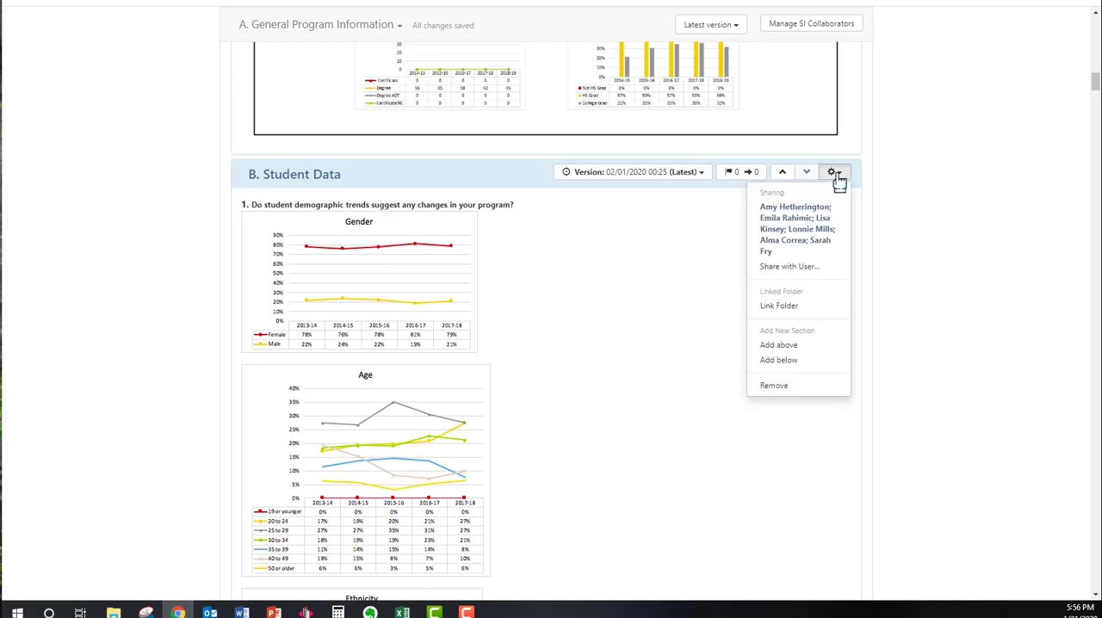
pyautogui.click(806, 268)
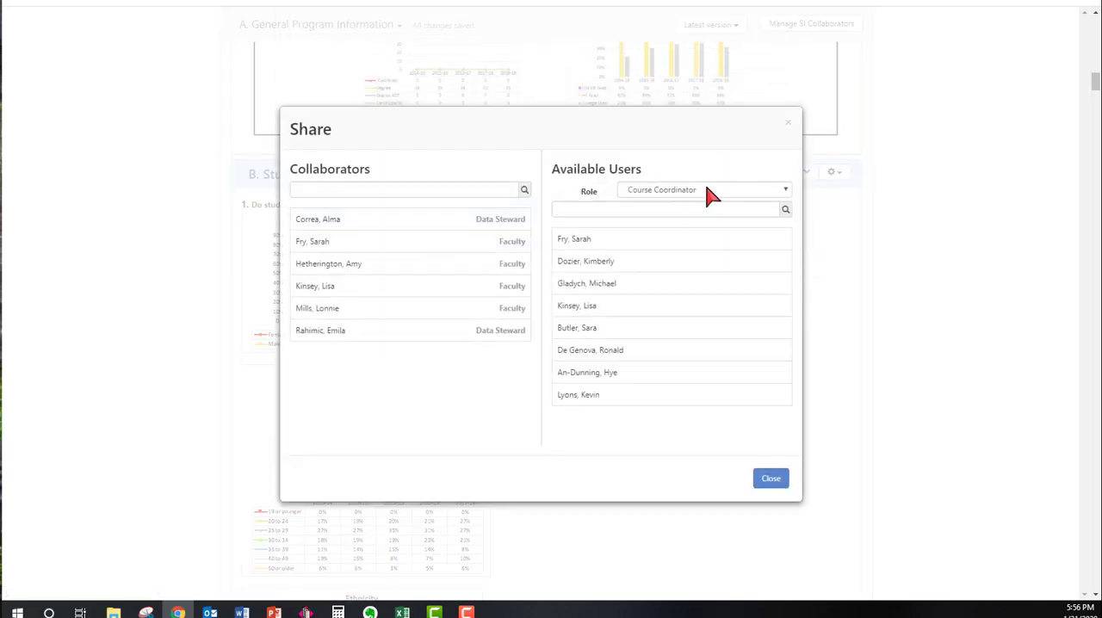
pyautogui.click(711, 190)
pyautogui.click(695, 239)
pyautogui.click(665, 215)
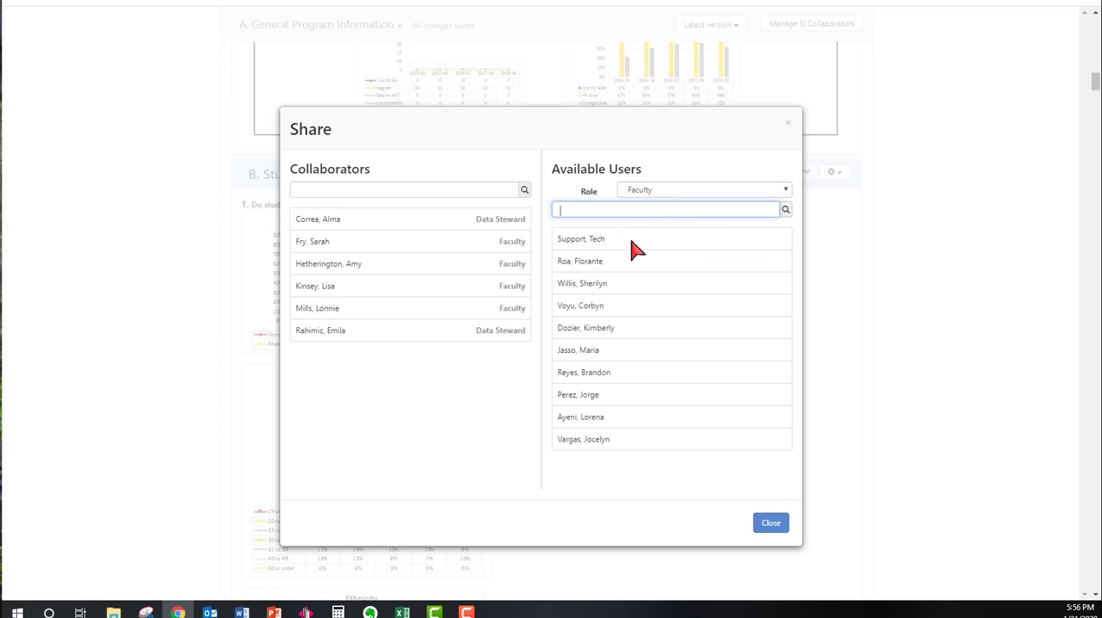
pyautogui.click(770, 525)
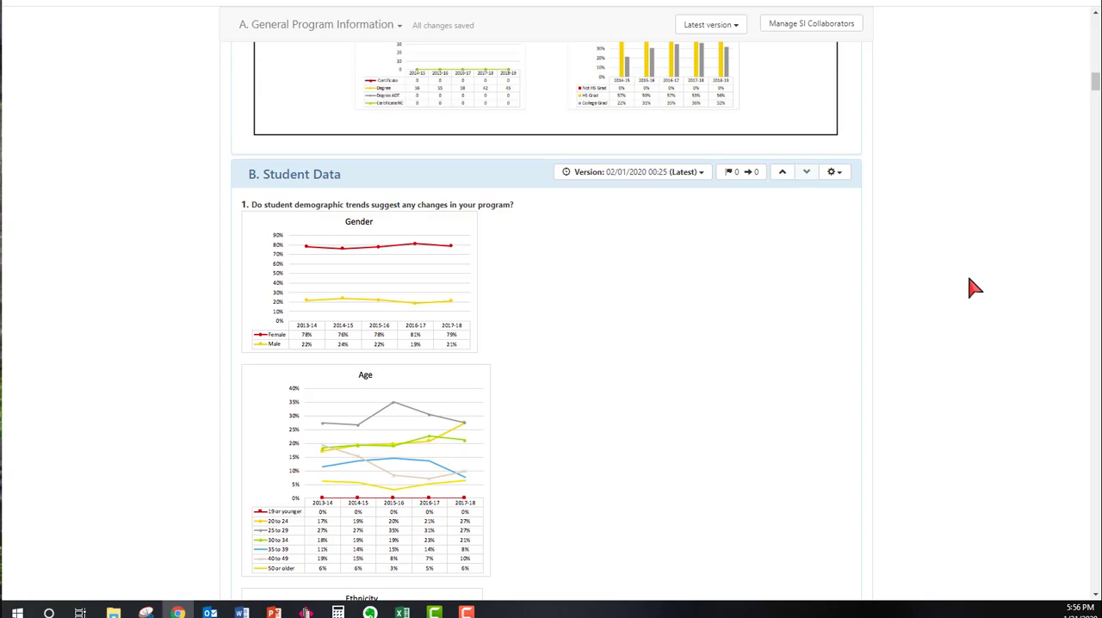
# Return the Registered Nursing initiative to active mode
pyautogui.scroll(15, 973, 288)
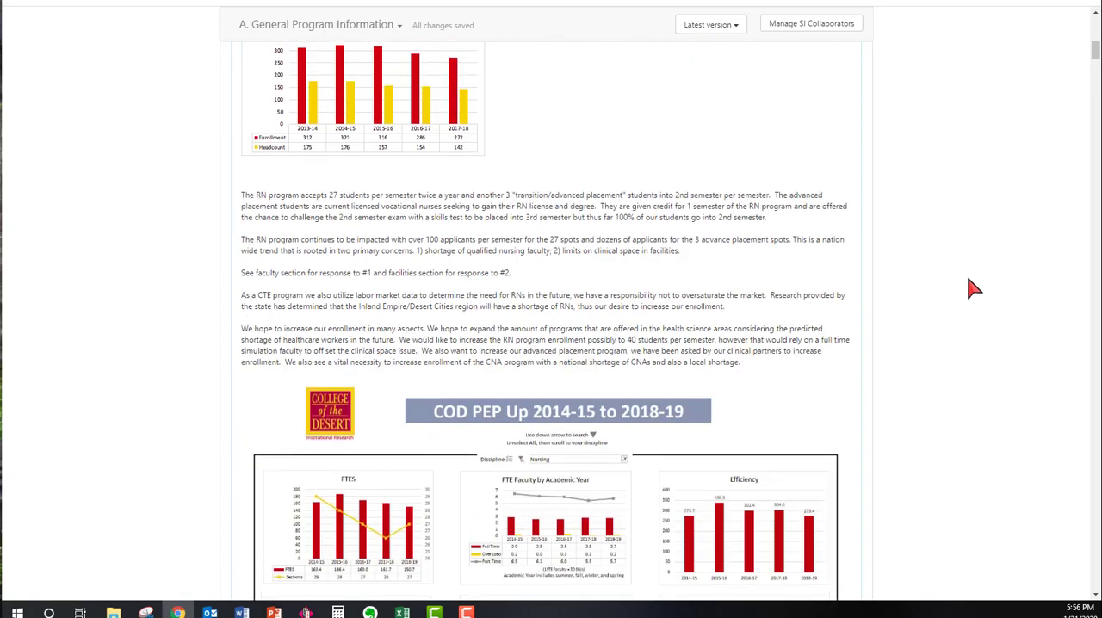
pyautogui.scroll(3, 973, 289)
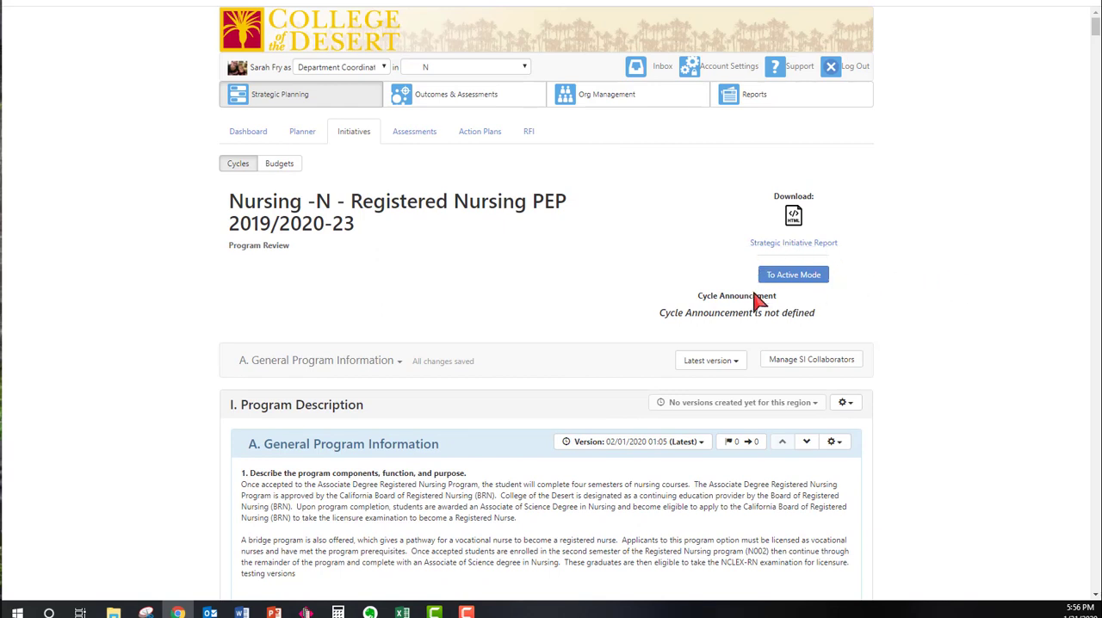
pyautogui.click(809, 281)
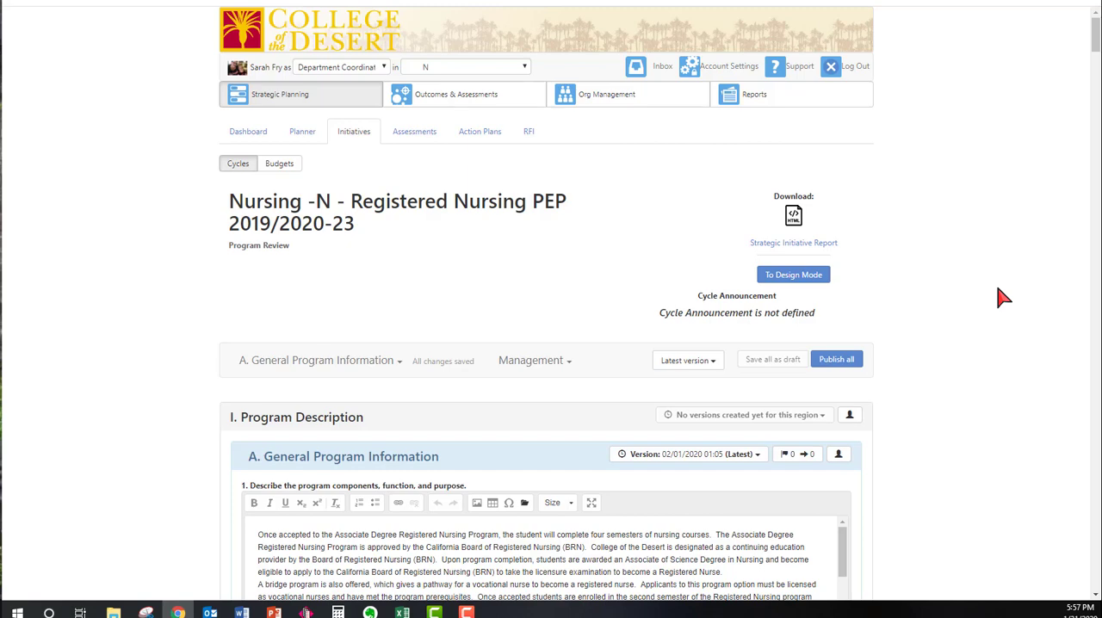
# Append ". typer direction the areas..." after "testing versions" in question 1 of A. General Program Information
pyautogui.scroll(-4, 976, 365)
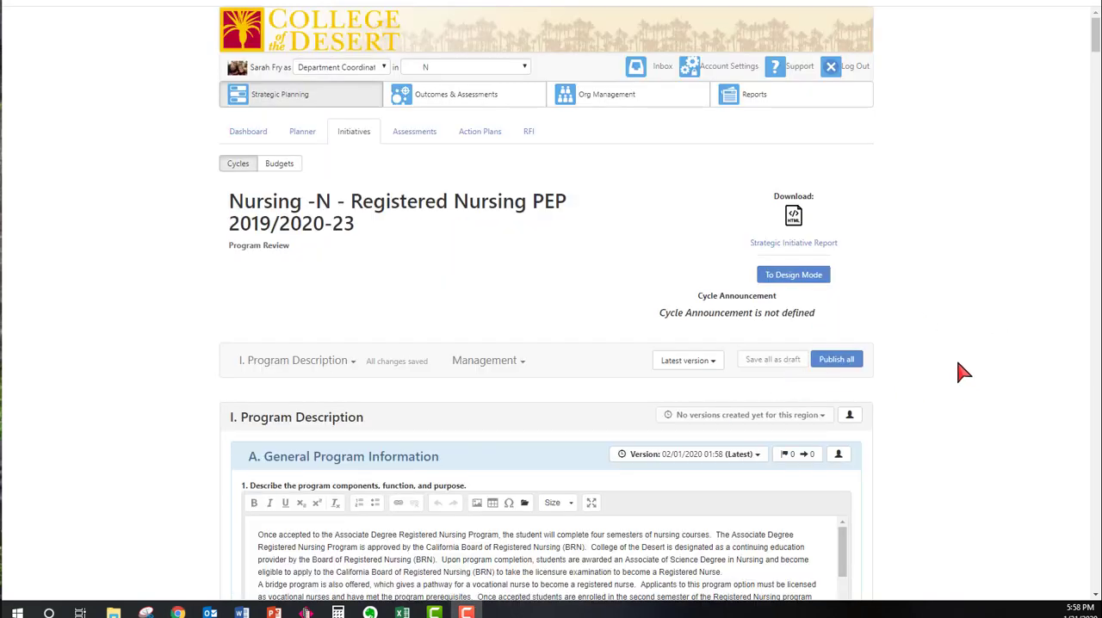
pyautogui.scroll(-3, 962, 370)
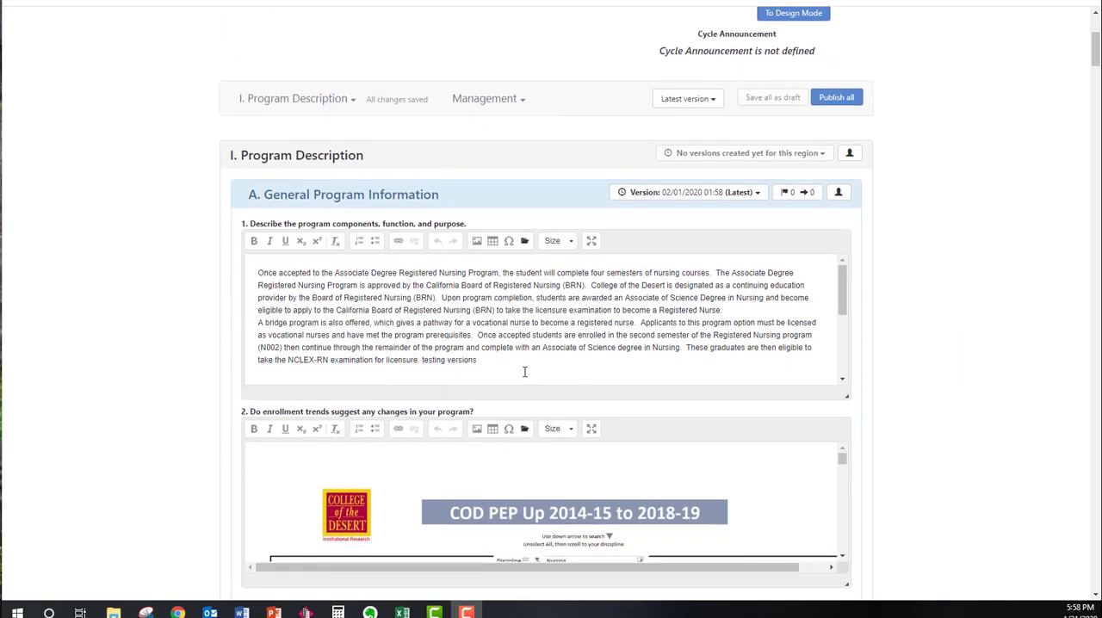
pyautogui.click(527, 363)
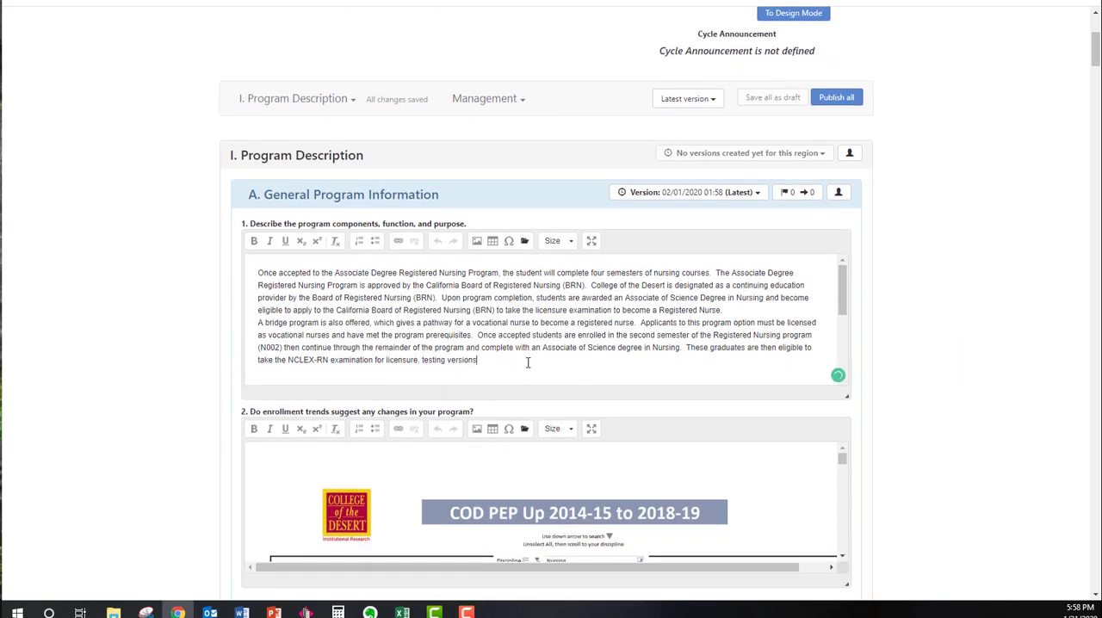
pyautogui.write('. typer d')
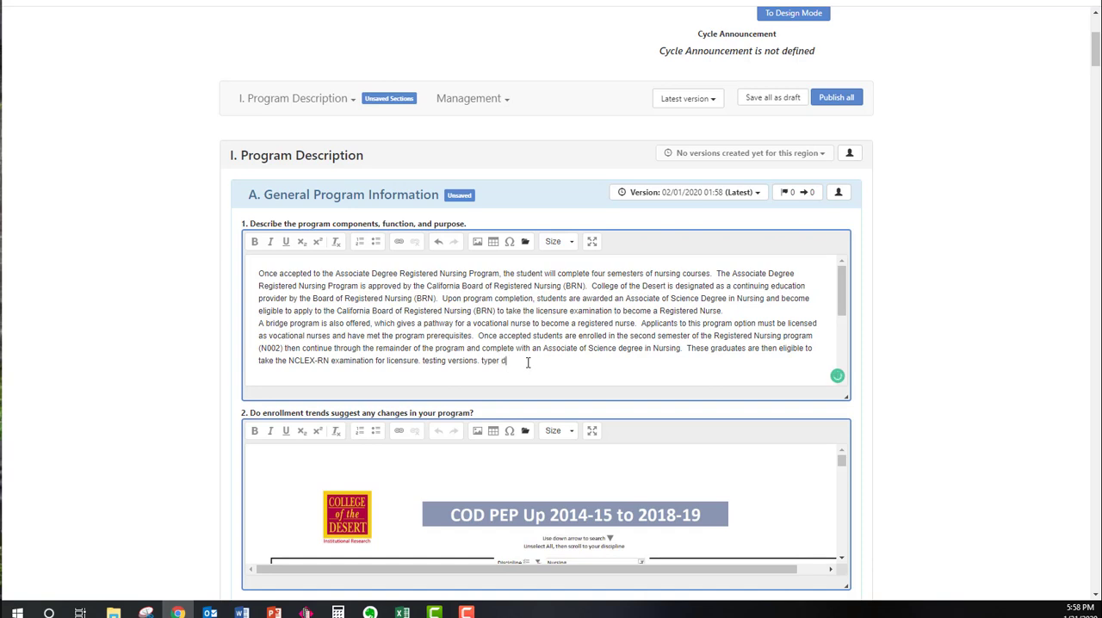
pyautogui.write('irection the are')
pyautogui.press('BackSpace')
pyautogui.press('BackSpace')
pyautogui.write('reas...')
# Open the section list and look through the program review's sections for unsaved ones
pyautogui.scroll(-5, 925, 335)
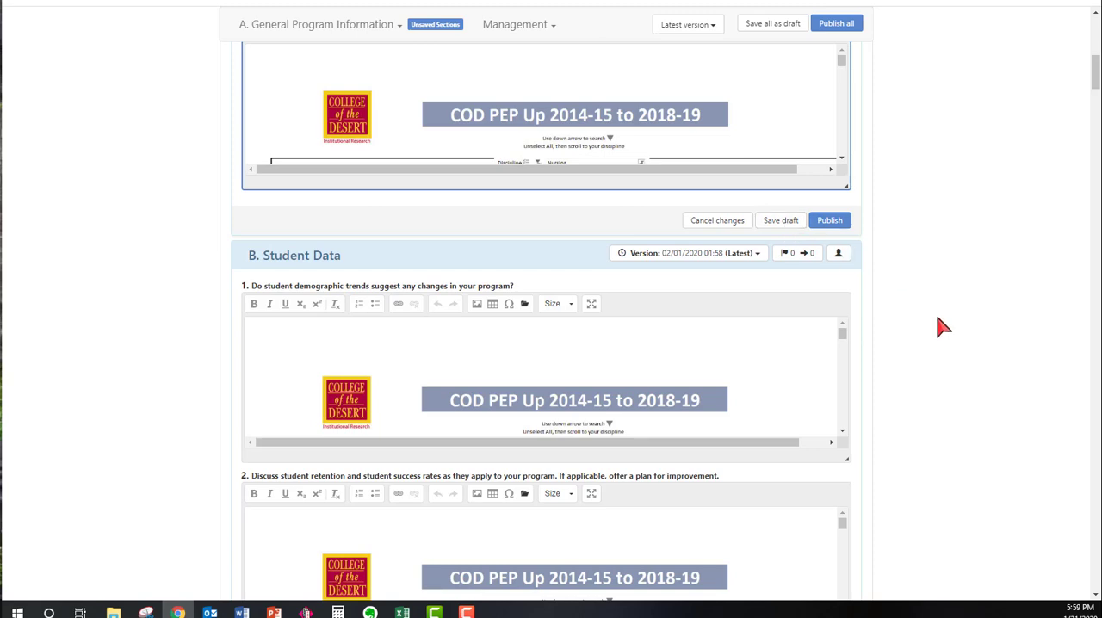
pyautogui.scroll(10, 904, 327)
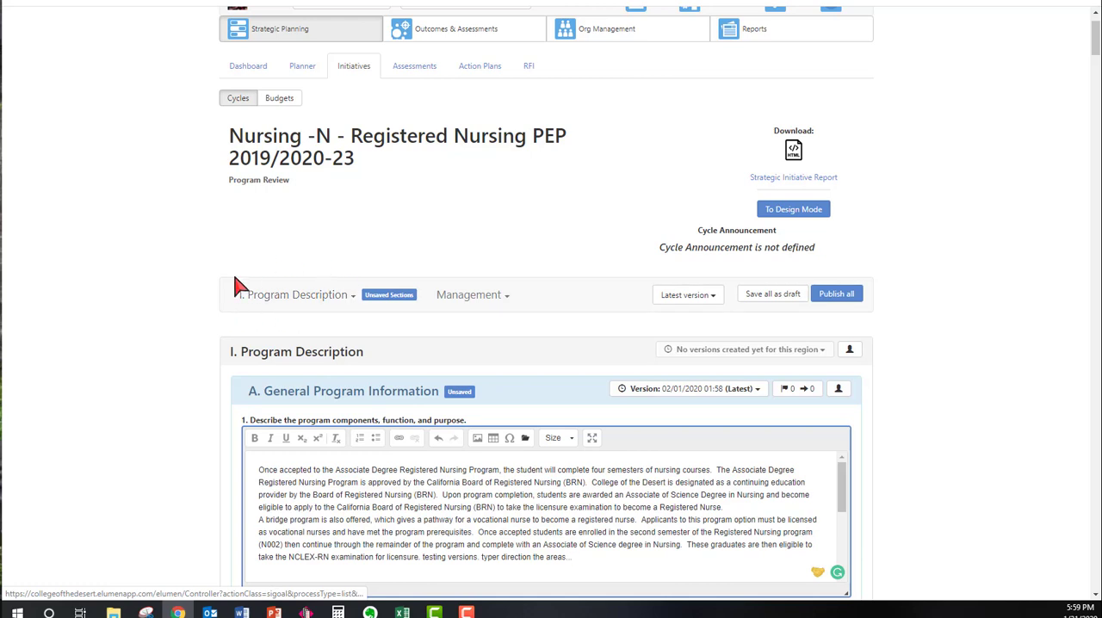
pyautogui.click(353, 302)
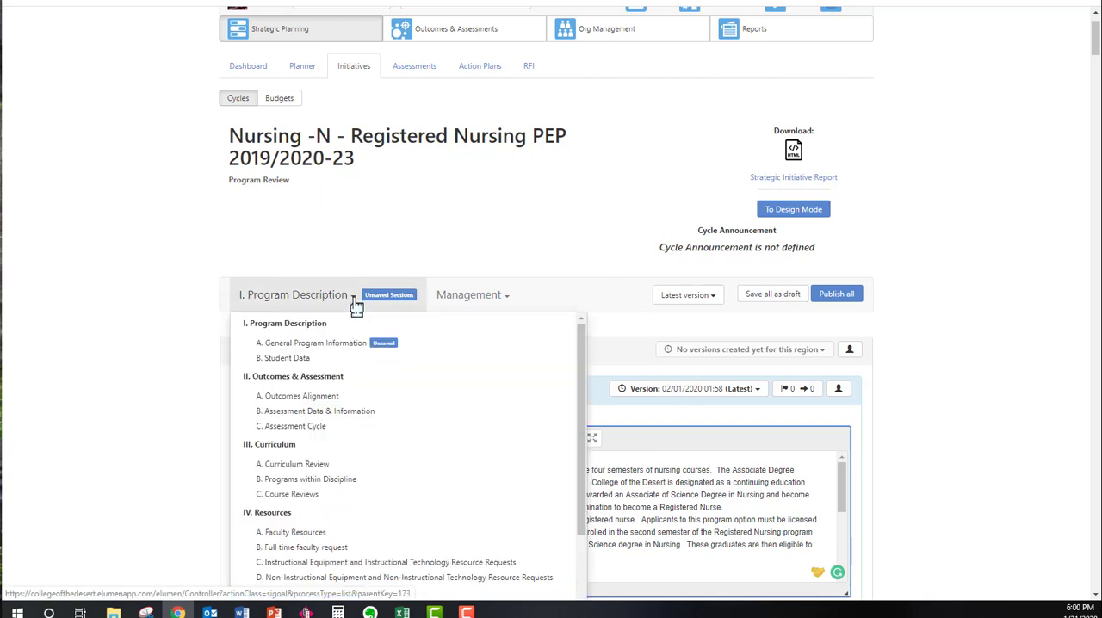
pyautogui.scroll(-3, 369, 369)
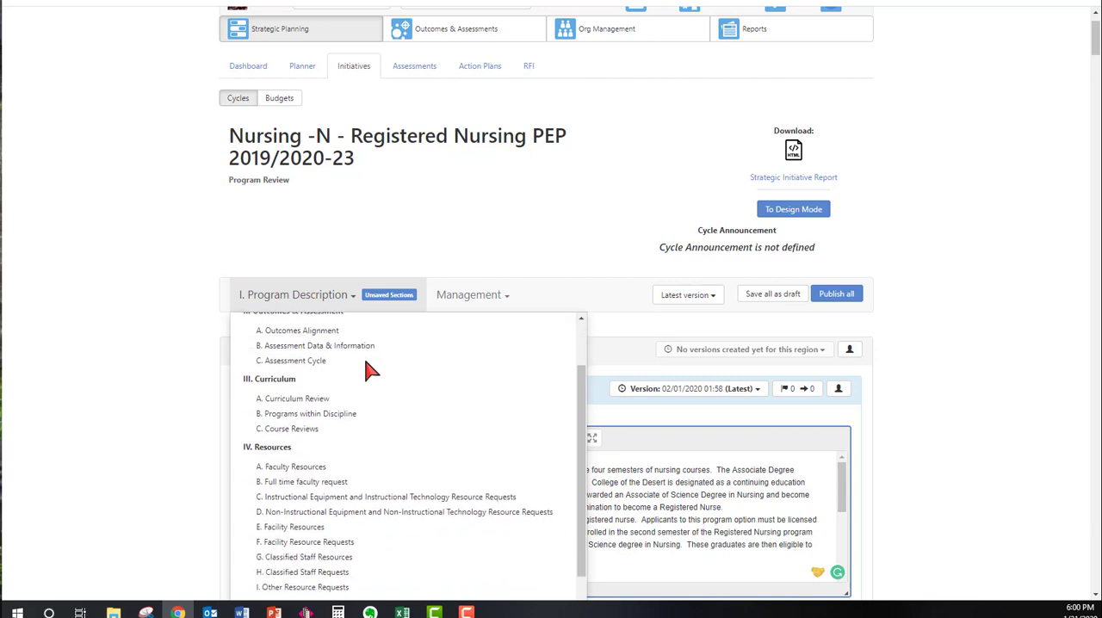
pyautogui.scroll(3, 370, 370)
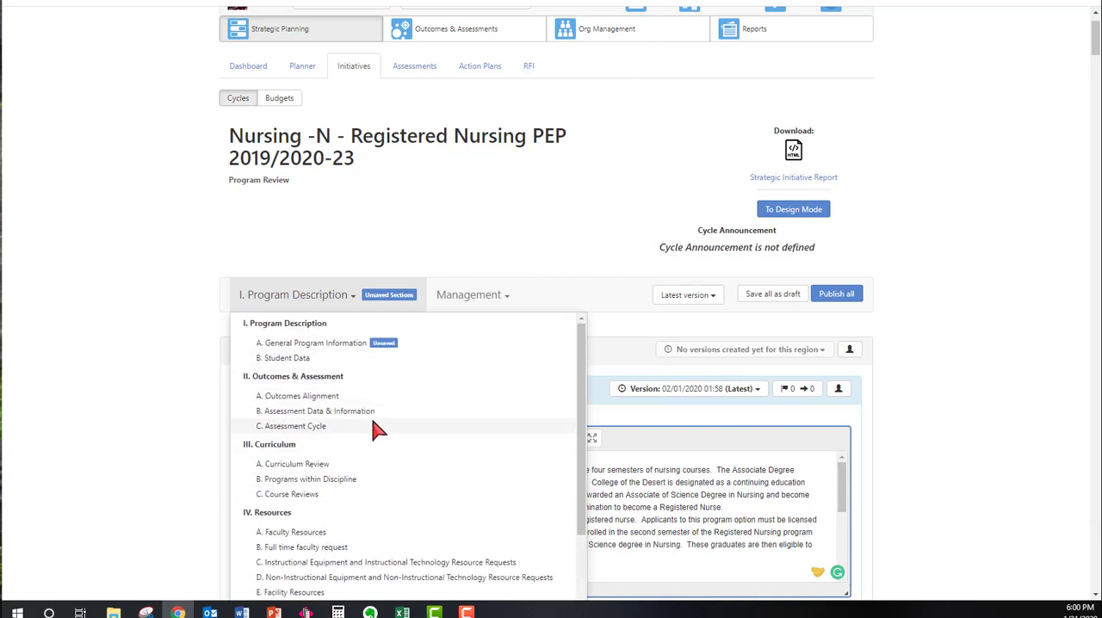
# Go to B. Full time faculty request under IV. Resources, and return to the top of the program review
pyautogui.scroll(-3, 379, 416)
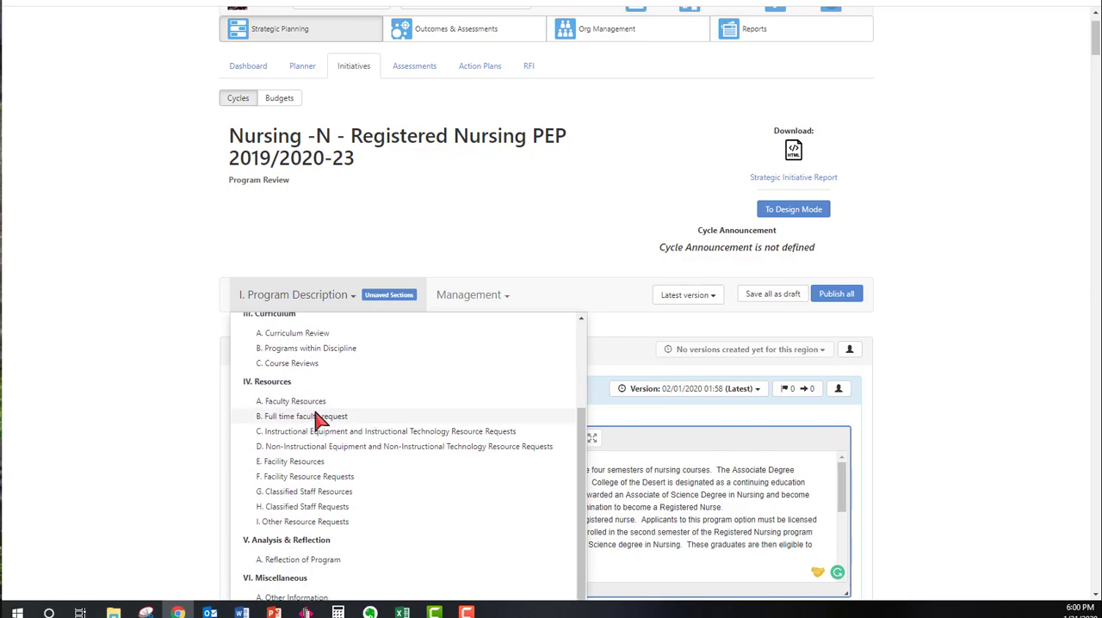
pyautogui.click(306, 414)
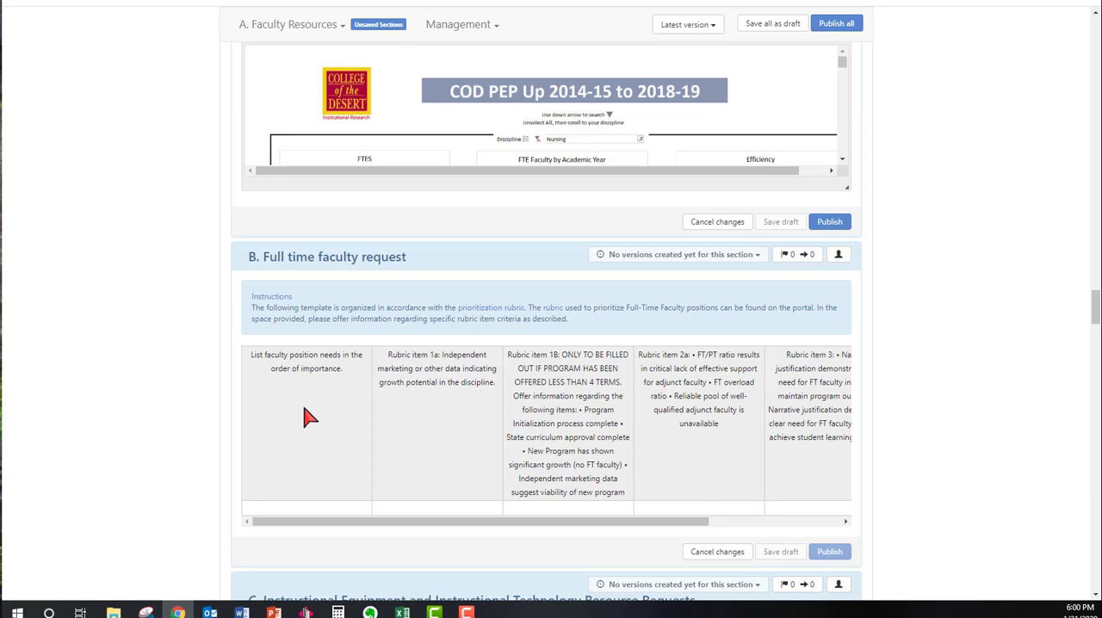
pyautogui.moveTo(1093, 312); pyautogui.dragTo(1096, 35)
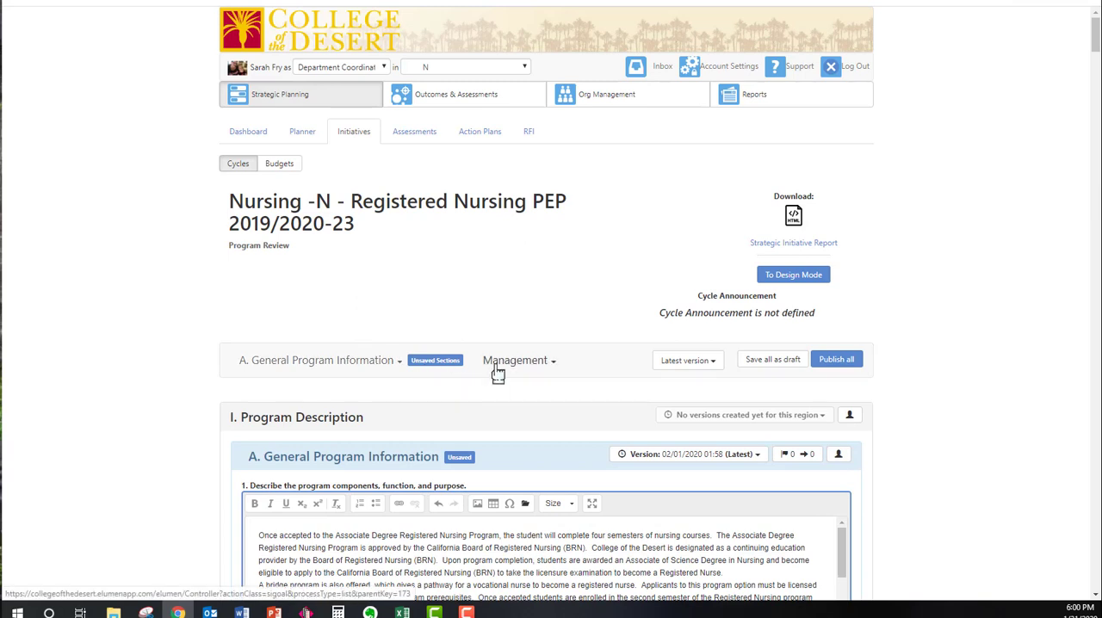
# Find the unsaved section A. General Program Information through the section list and save it as a draft
pyautogui.click(442, 367)
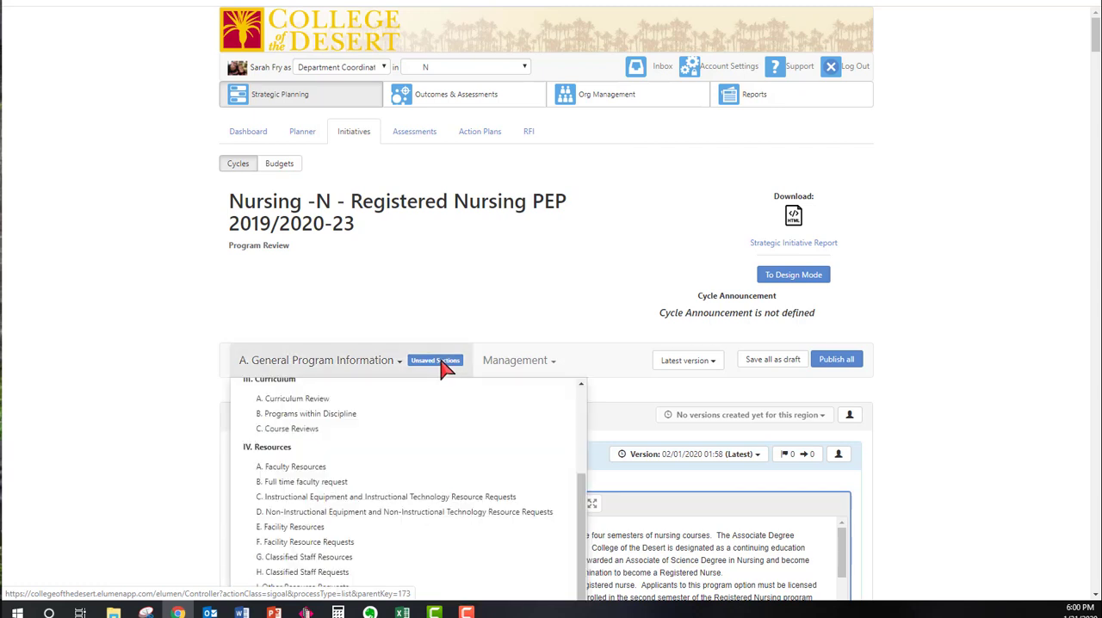
pyautogui.scroll(3, 467, 461)
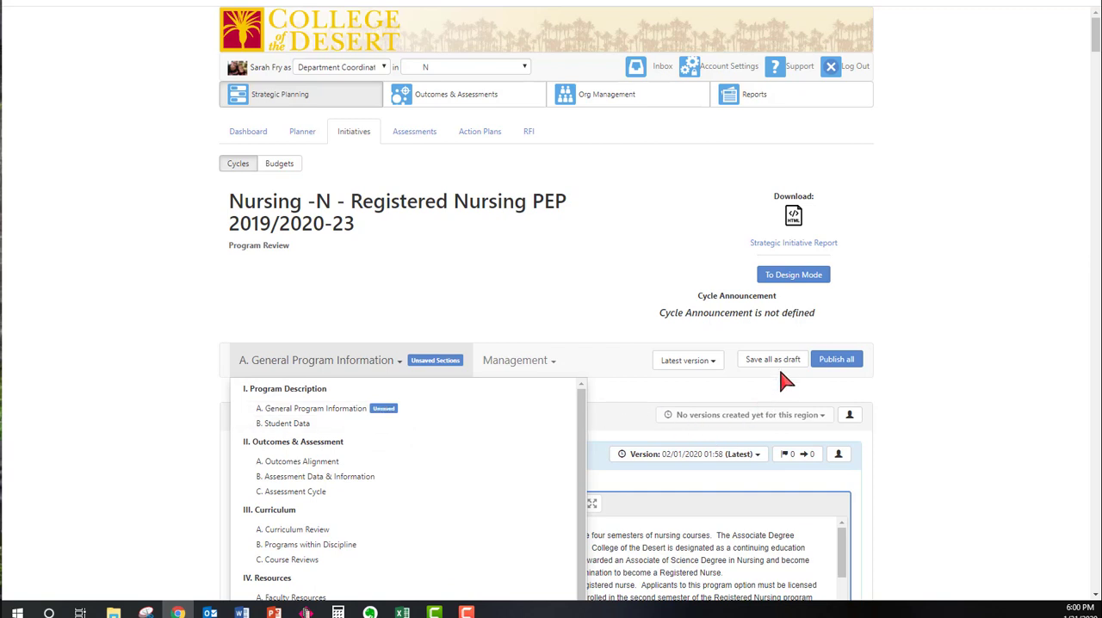
pyautogui.click(353, 412)
pyautogui.scroll(-2, 743, 494)
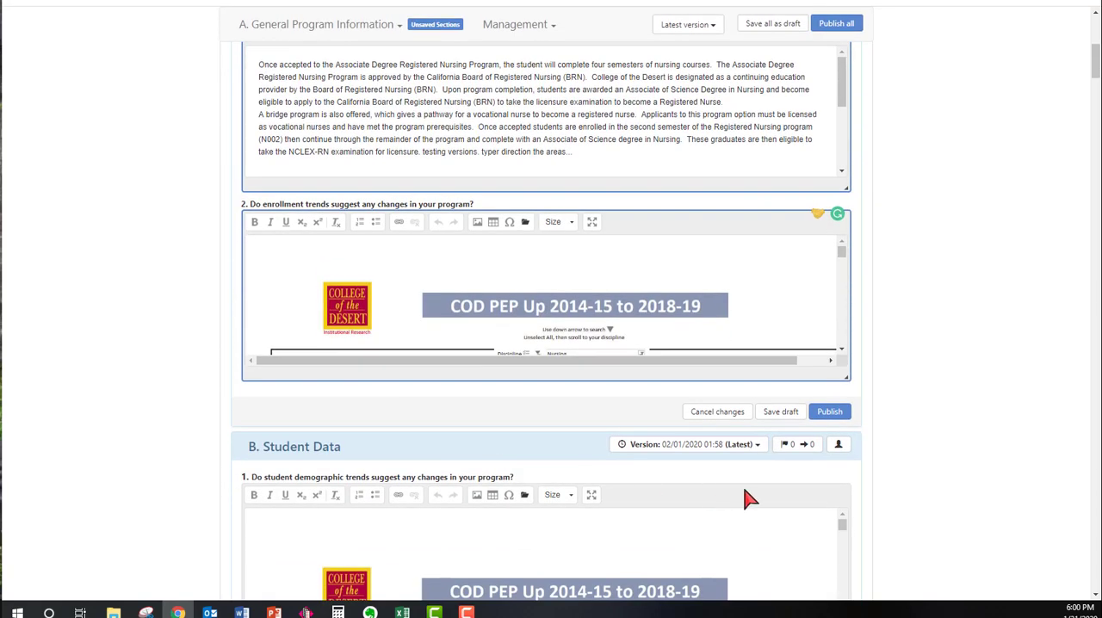
pyautogui.click(782, 413)
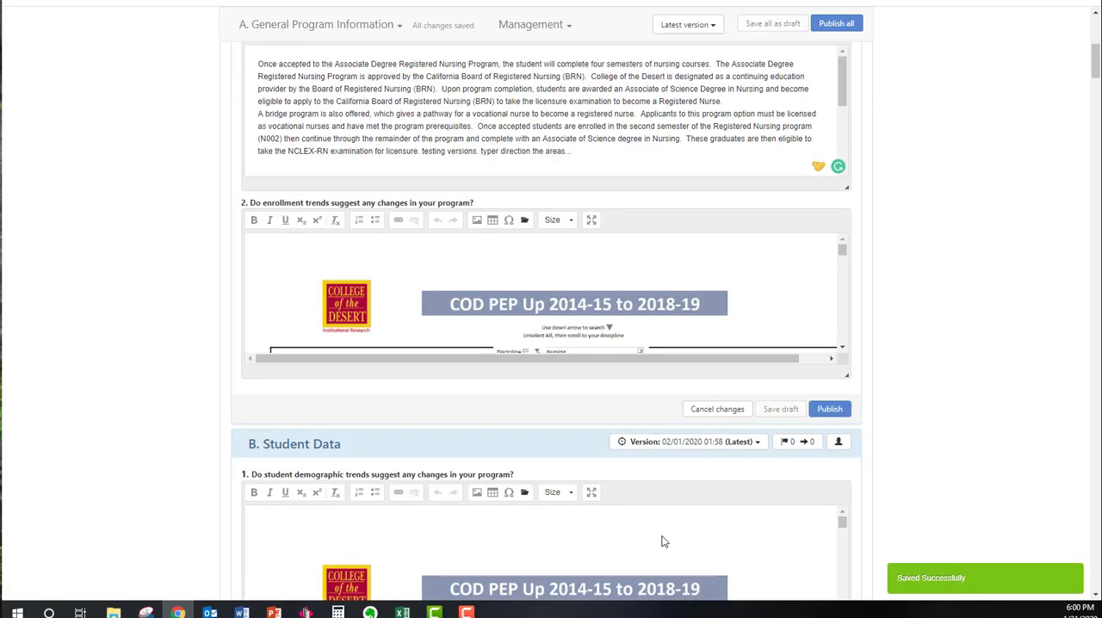
# View the enrollment trends answer in question 2 of A. General Program Information full screen, and restore the normal editor size
pyautogui.scroll(5, 393, 491)
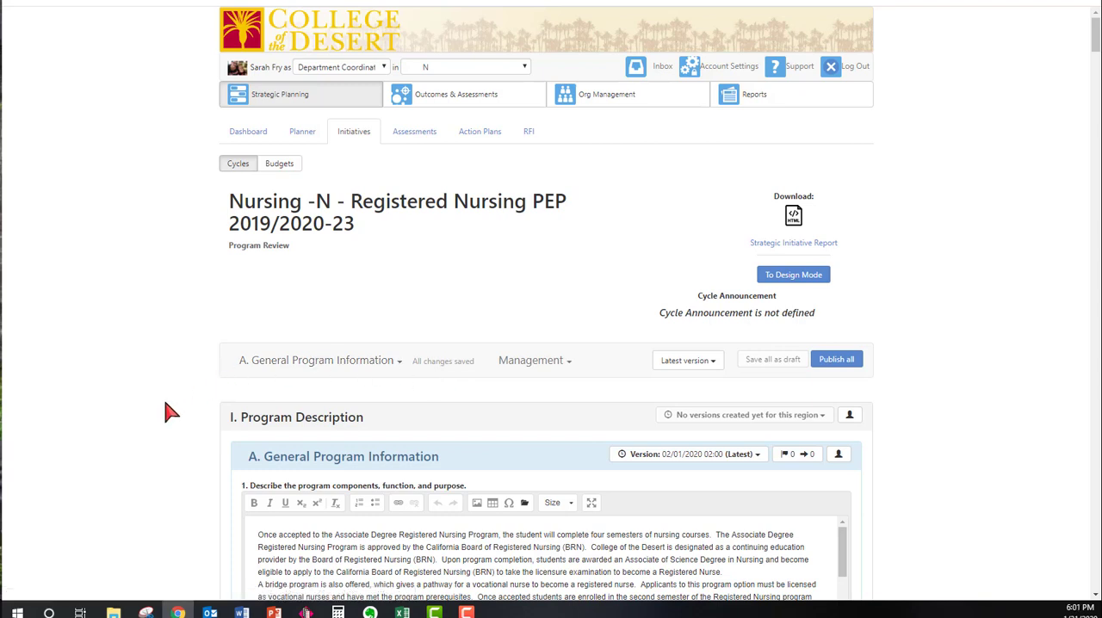
pyautogui.scroll(-6, 169, 412)
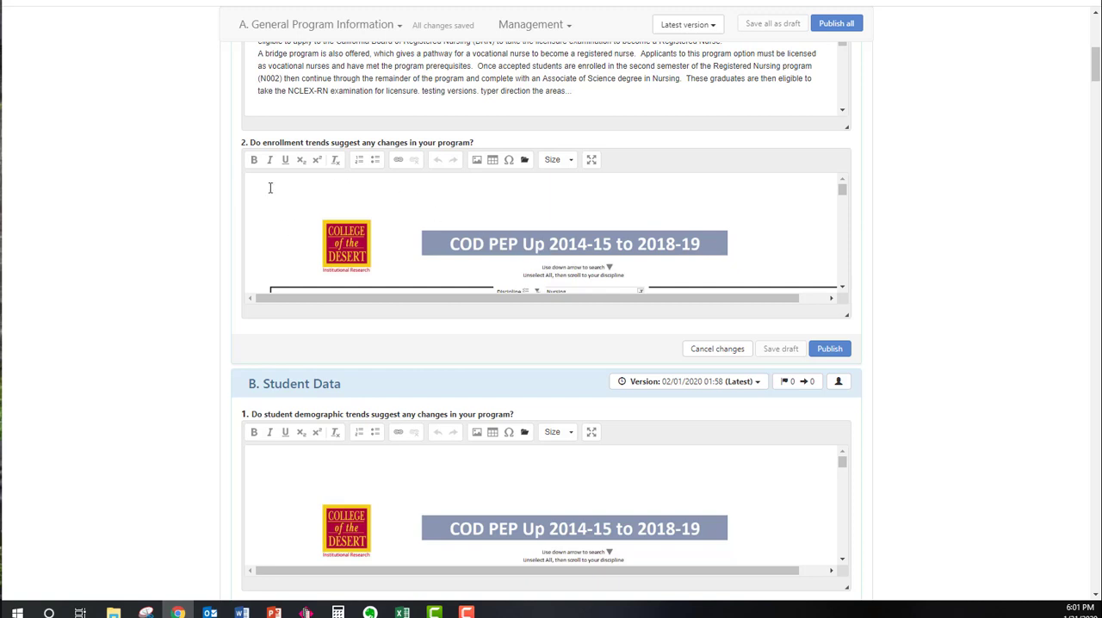
pyautogui.click(592, 162)
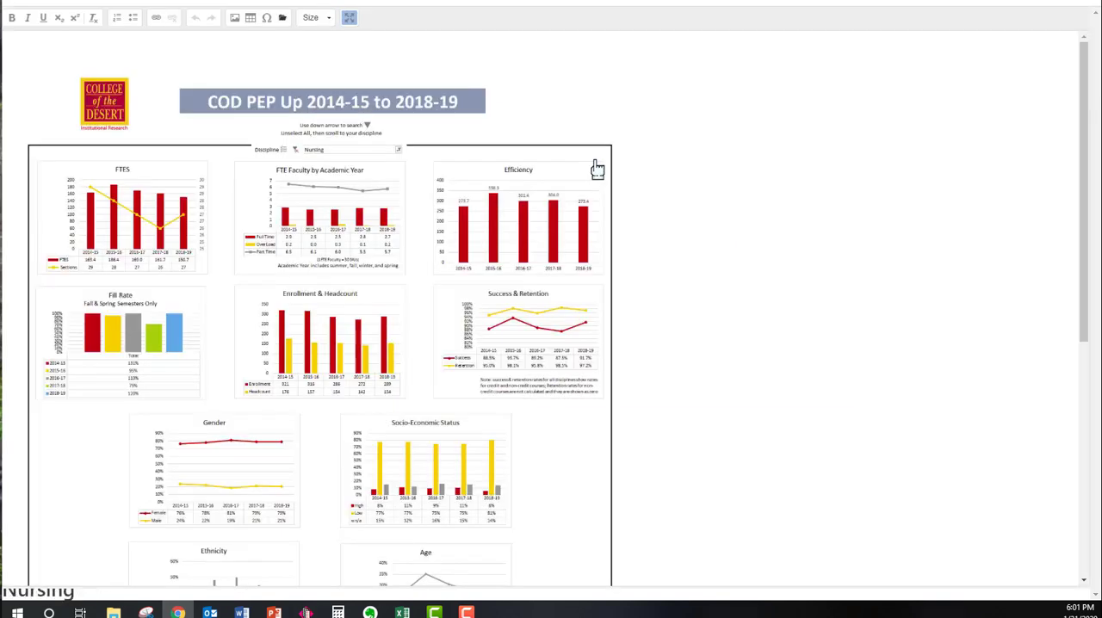
pyautogui.scroll(-5, 617, 250)
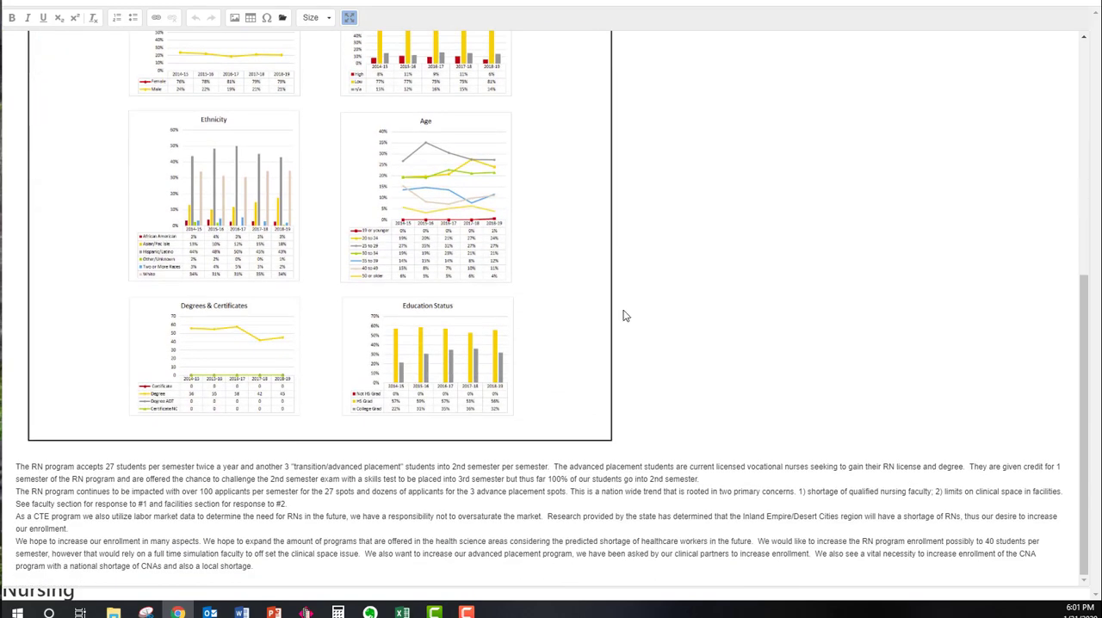
pyautogui.scroll(5, 625, 310)
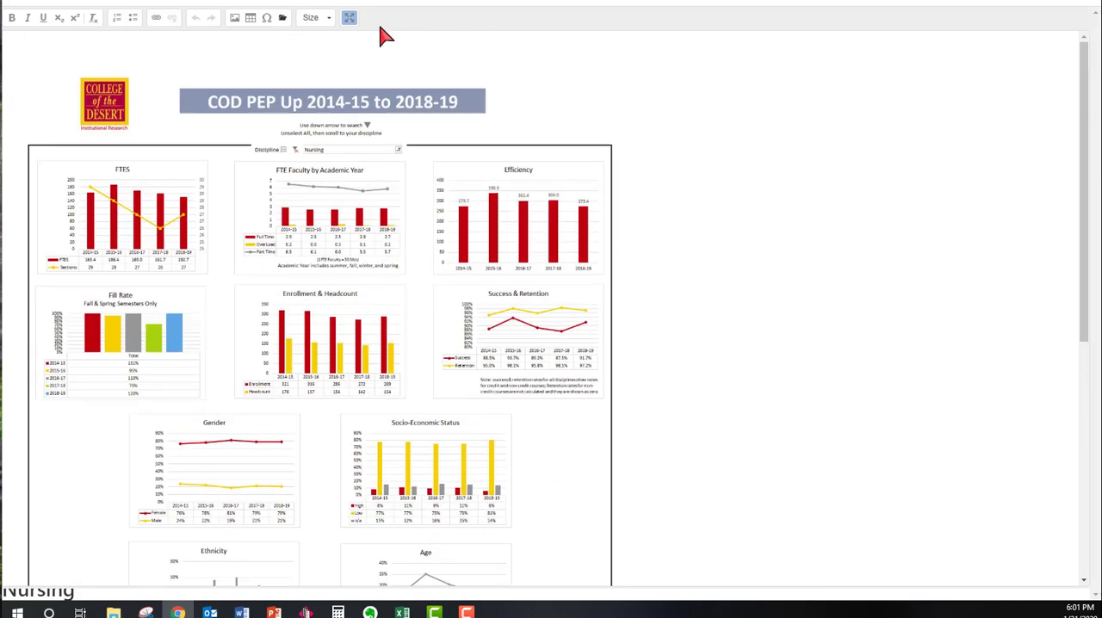
pyautogui.click(348, 19)
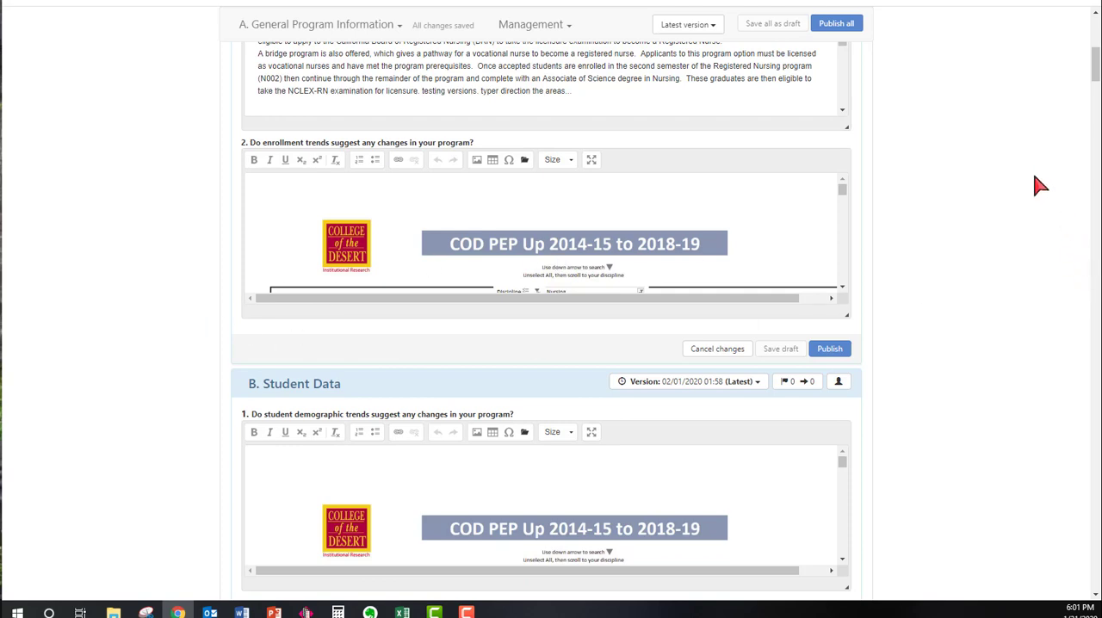
# Look through the answers in A. General Program Information and B. Student Data under I. Program Description
pyautogui.moveTo(1094, 72); pyautogui.dragTo(1094, 35)
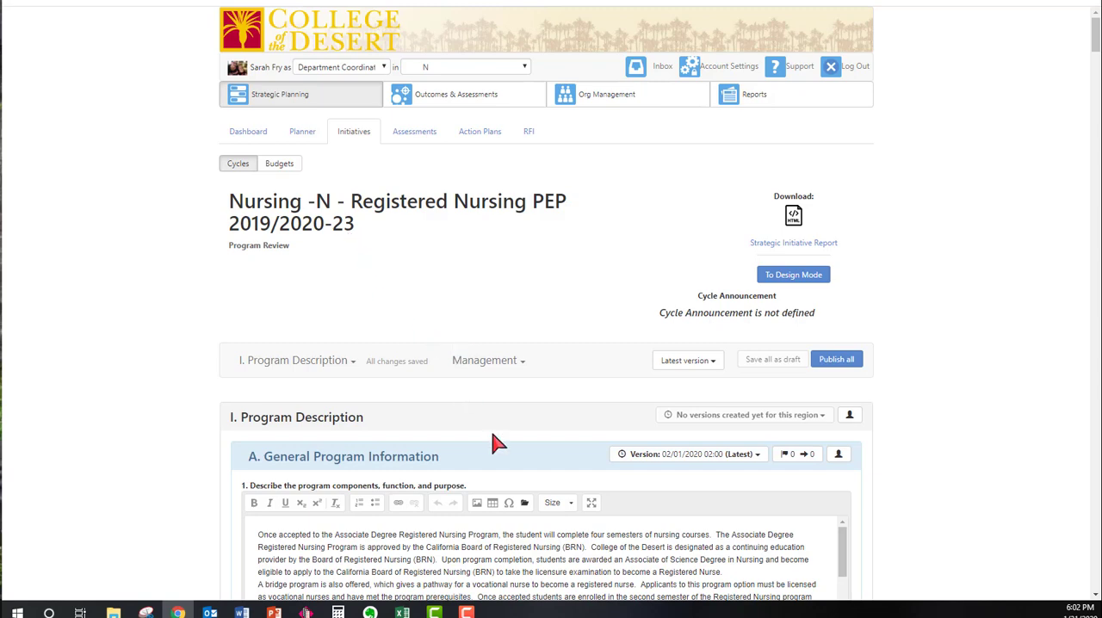
pyautogui.scroll(-3, 504, 460)
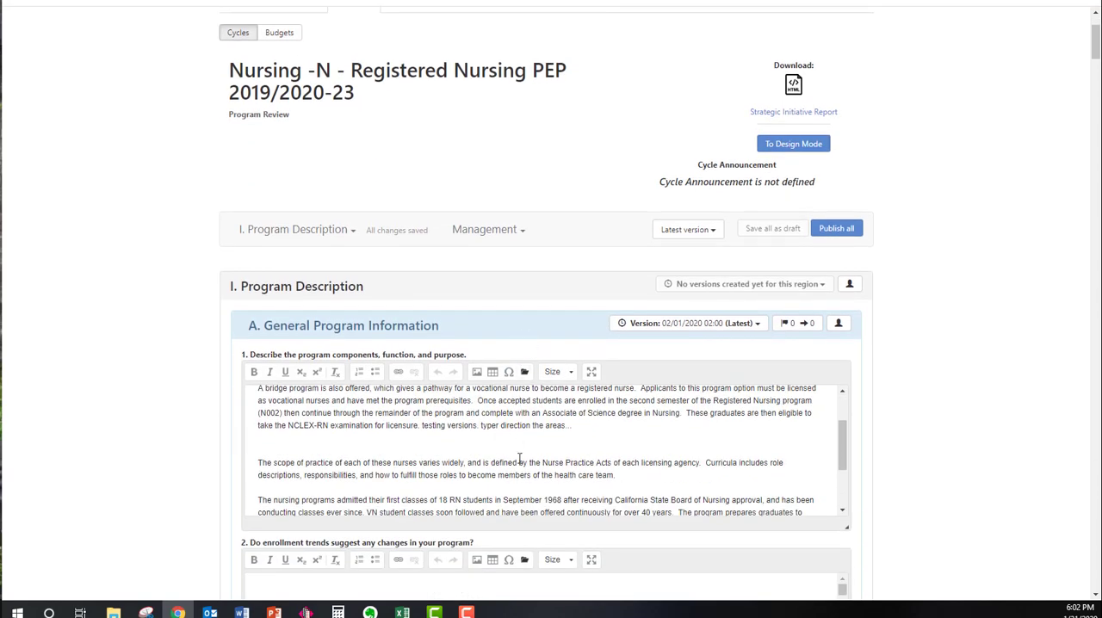
pyautogui.scroll(-2, 532, 464)
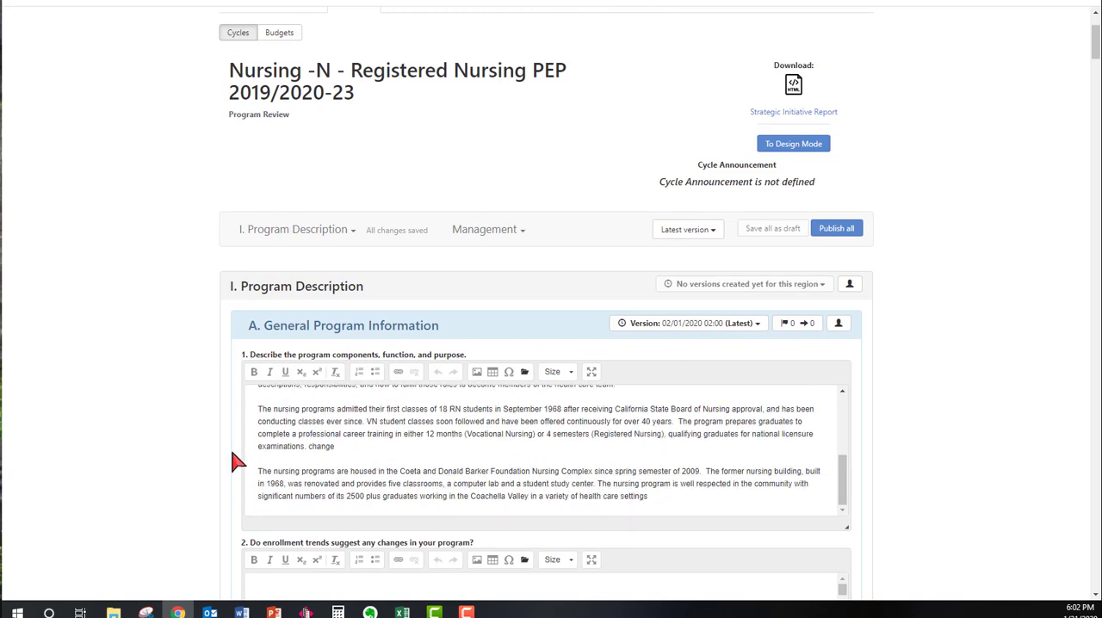
pyautogui.scroll(-3, 208, 463)
pyautogui.scroll(-3, 208, 463)
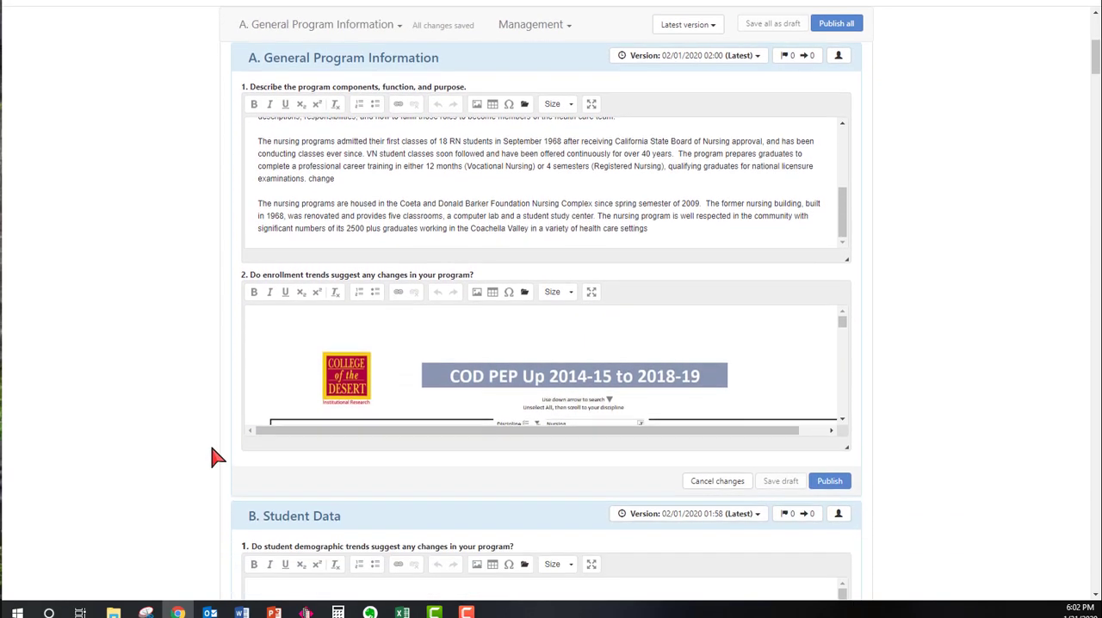
pyautogui.scroll(-8, 215, 454)
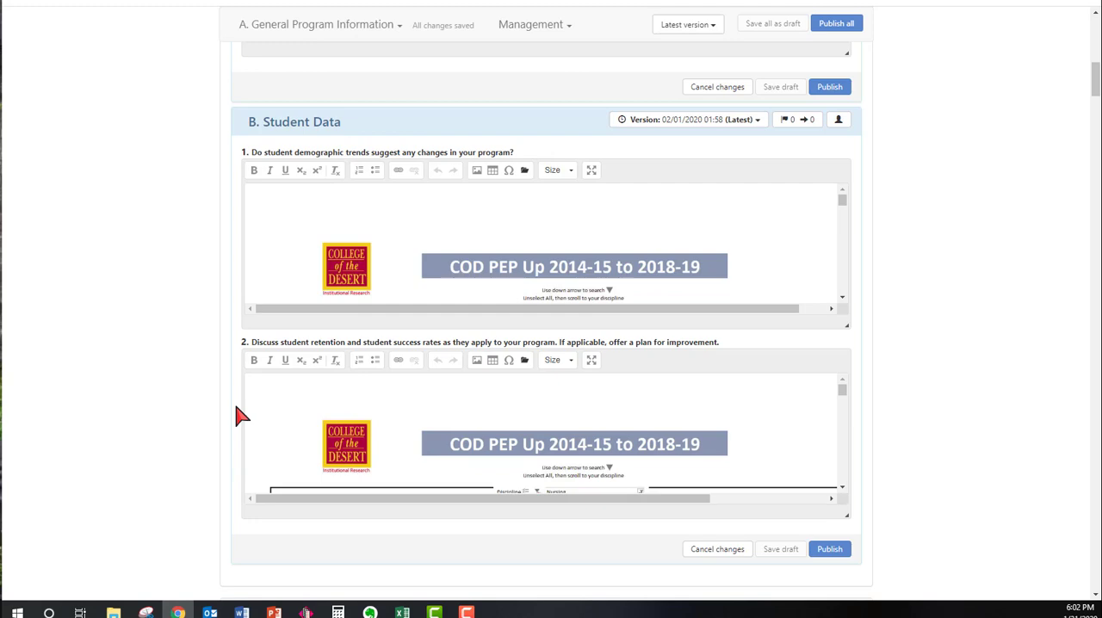
pyautogui.scroll(10, 228, 431)
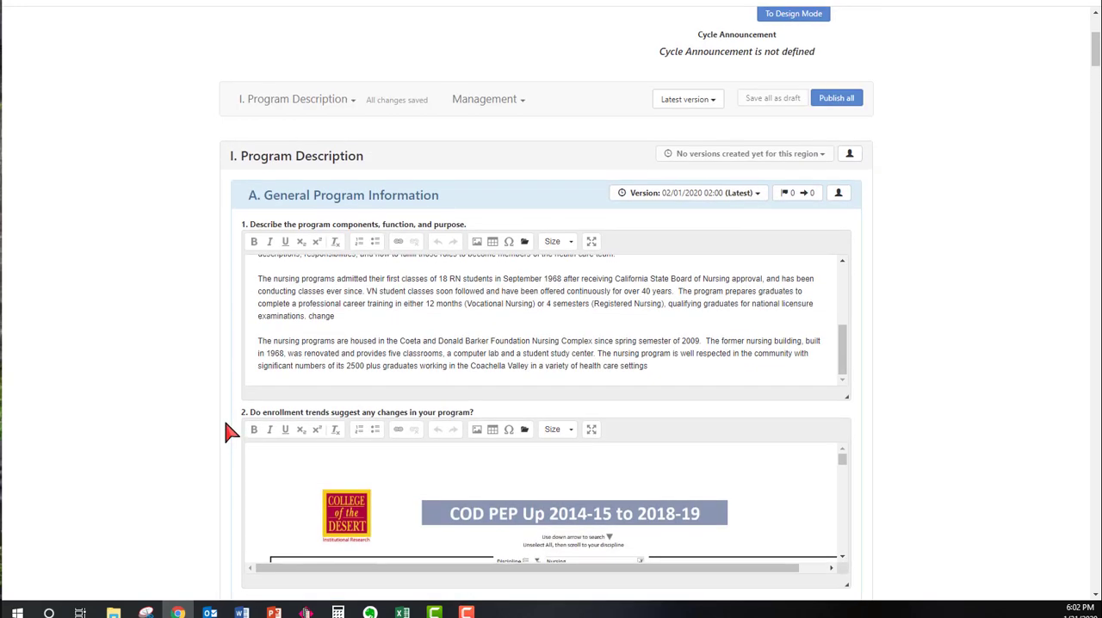
pyautogui.scroll(3, 227, 430)
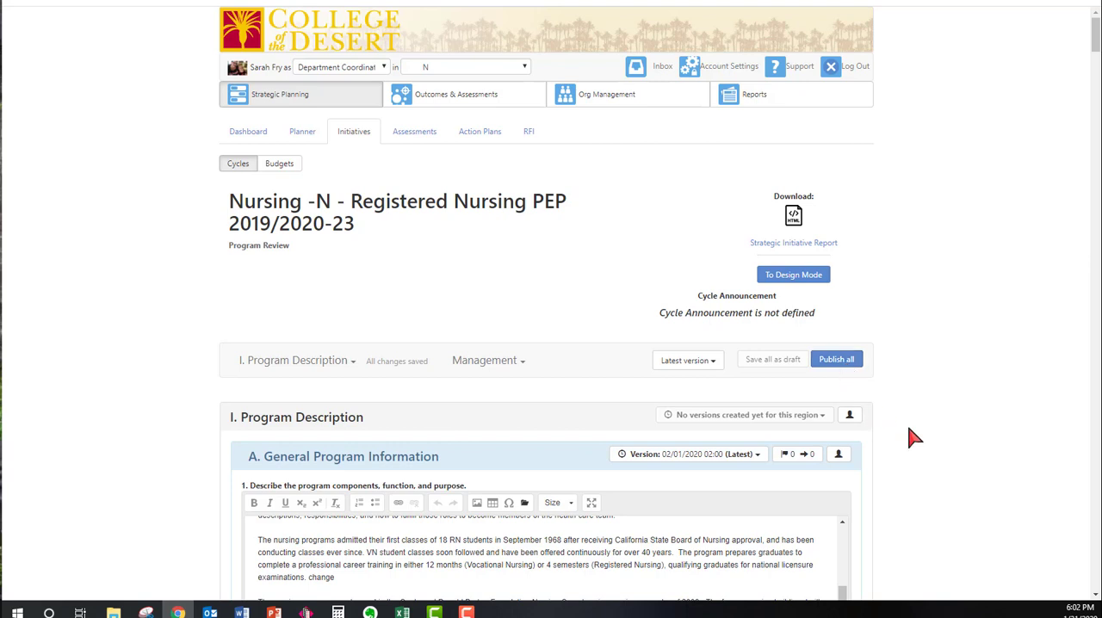
# Publish all sections of the Registered Nursing program review in year 2
pyautogui.scroll(-2, 921, 443)
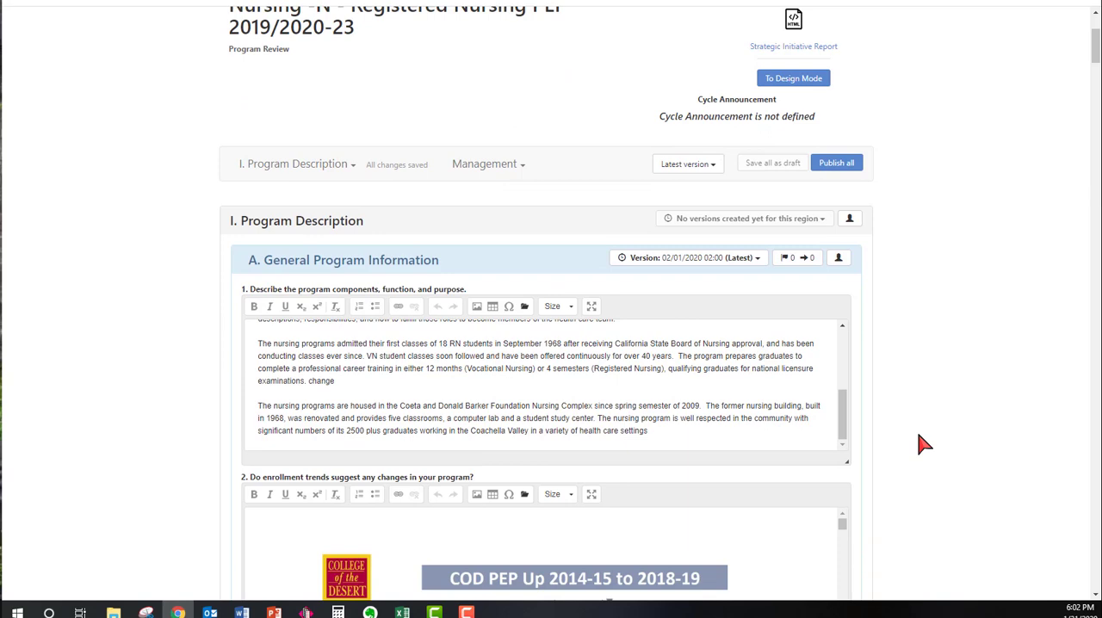
pyautogui.scroll(-2, 904, 450)
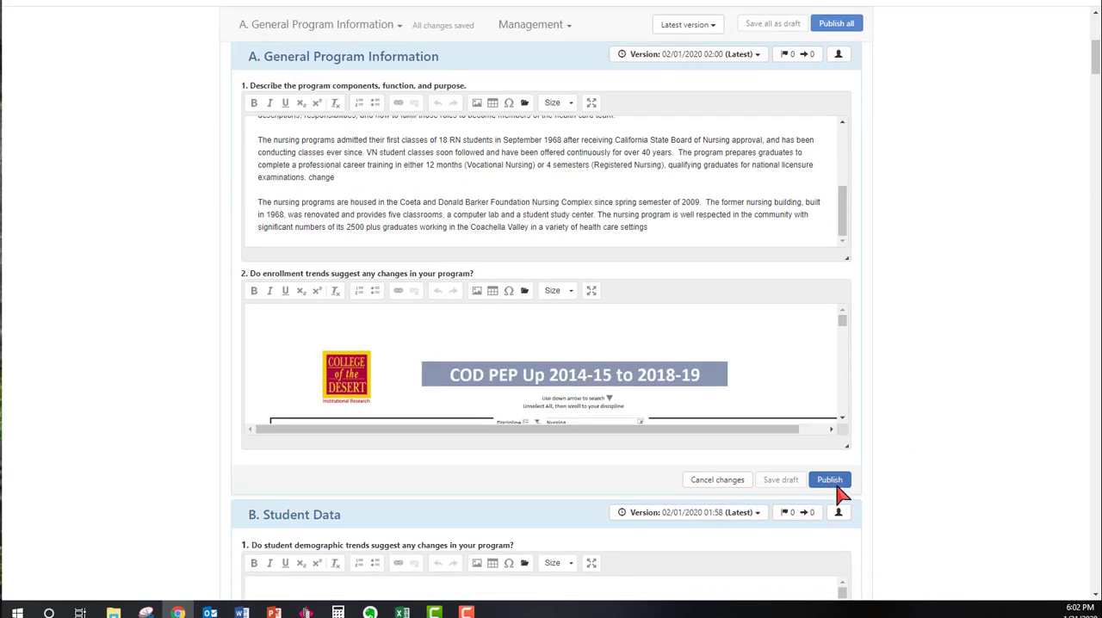
pyautogui.scroll(4, 915, 433)
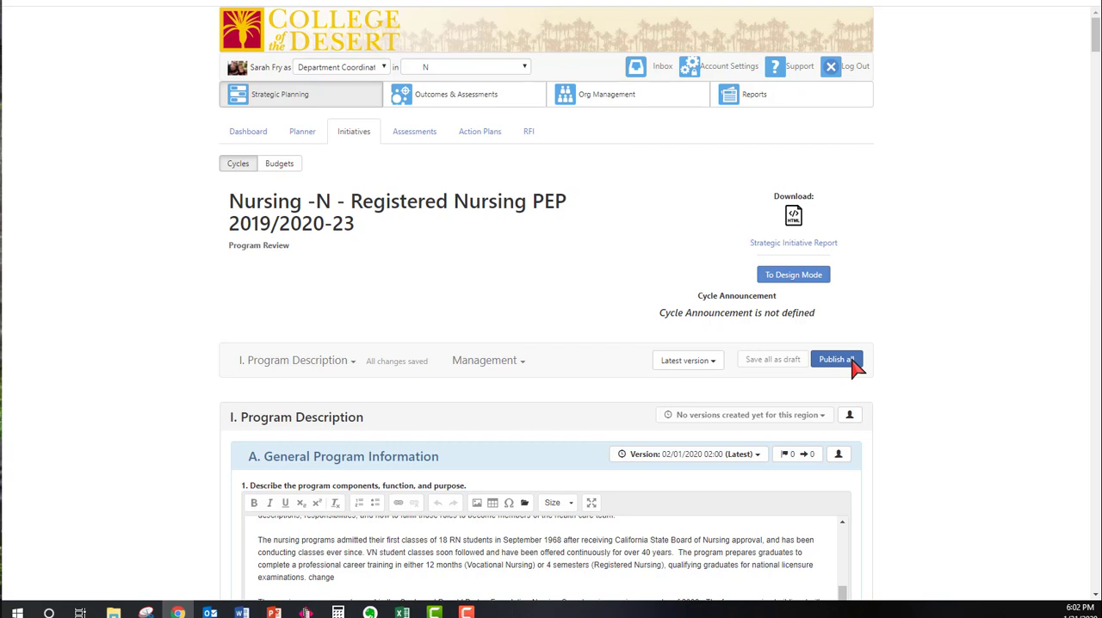
pyautogui.click(836, 359)
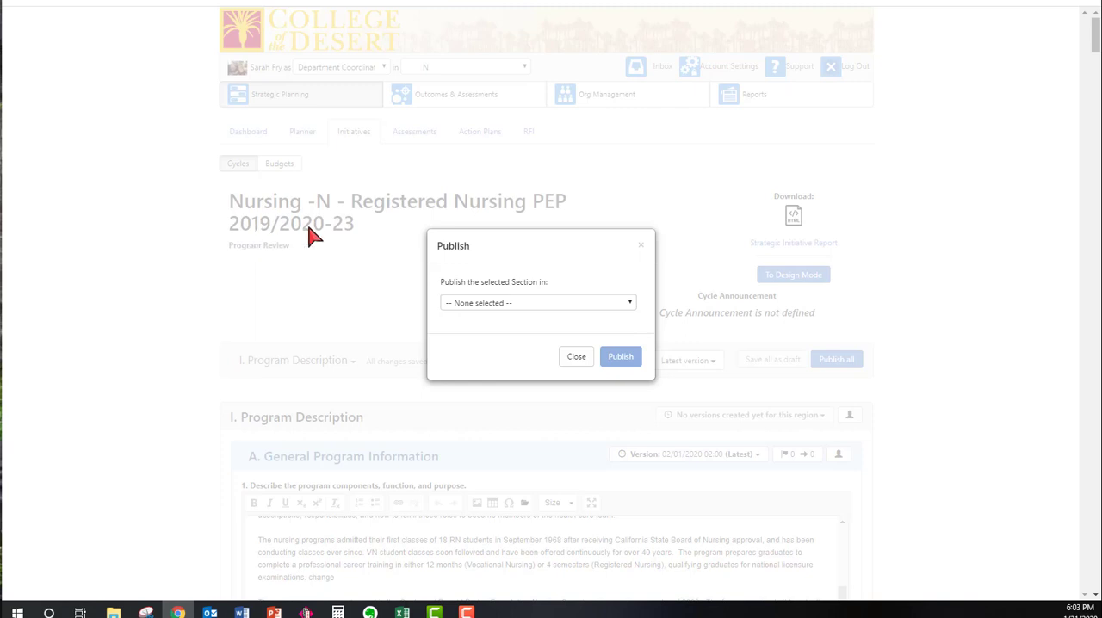
pyautogui.click(629, 304)
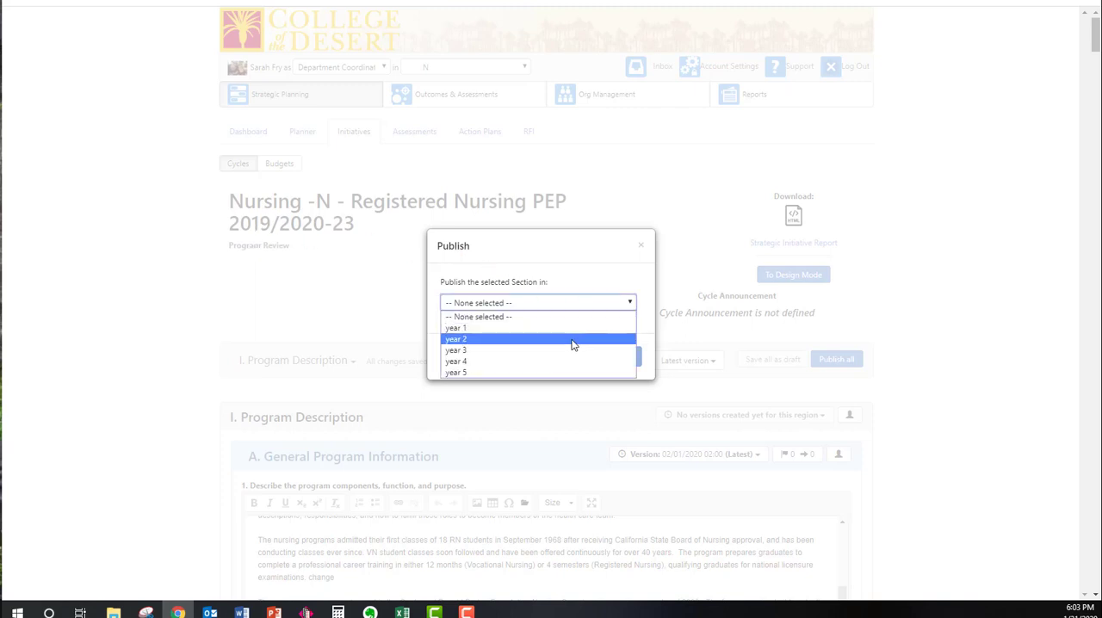
pyautogui.click(572, 340)
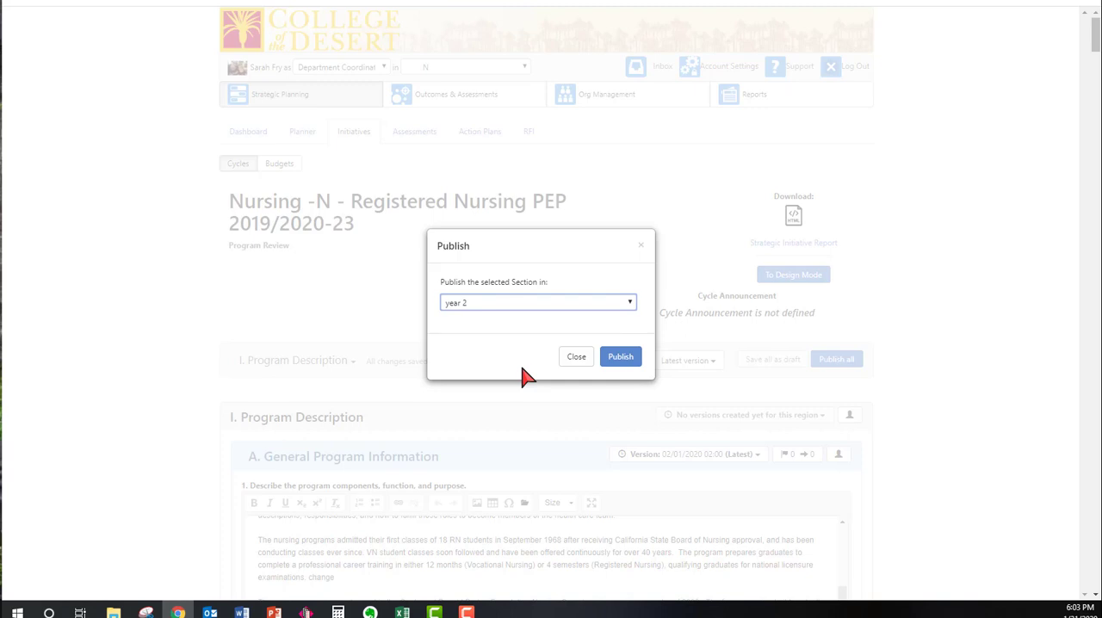
pyautogui.click(626, 362)
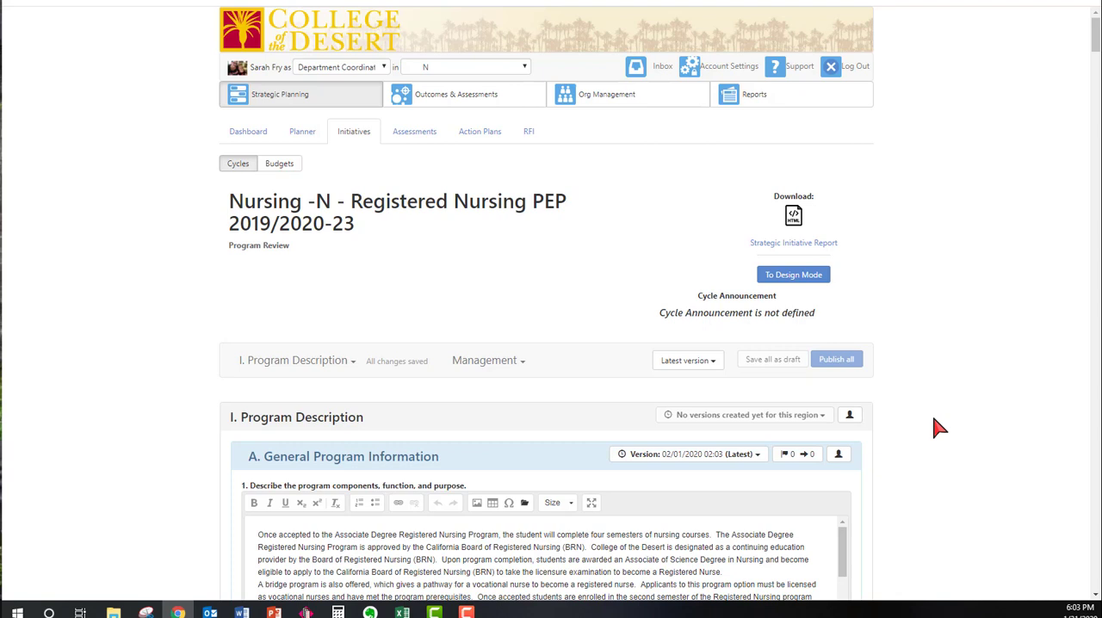
# Check the published Program Description sections and browse the version history of A. General Program Information without choosing another version
pyautogui.scroll(-2, 938, 428)
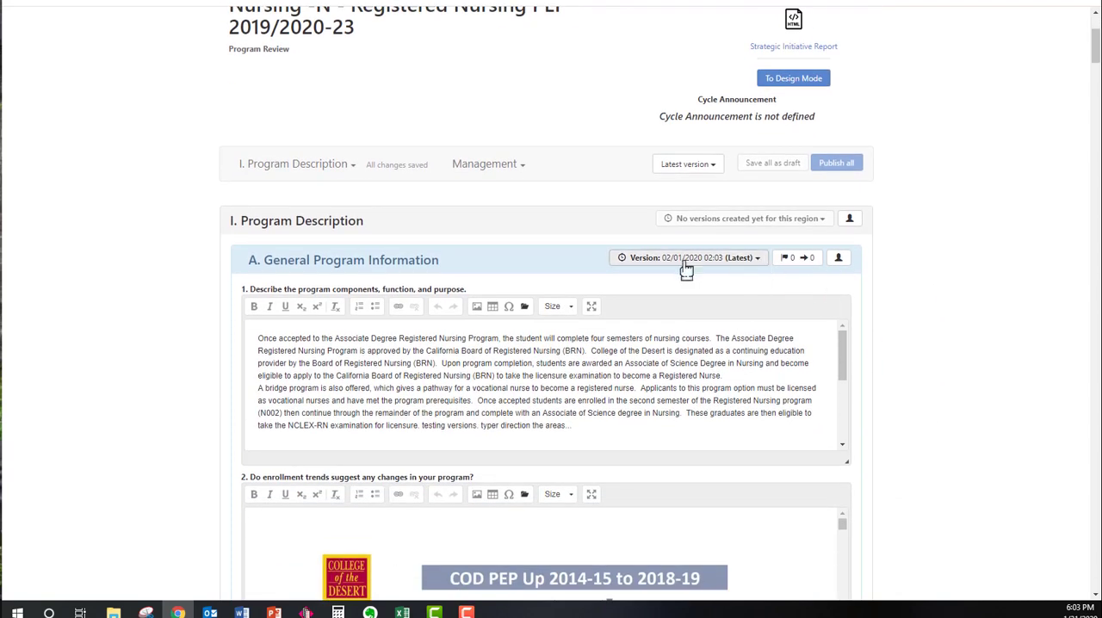
pyautogui.scroll(-5, 765, 520)
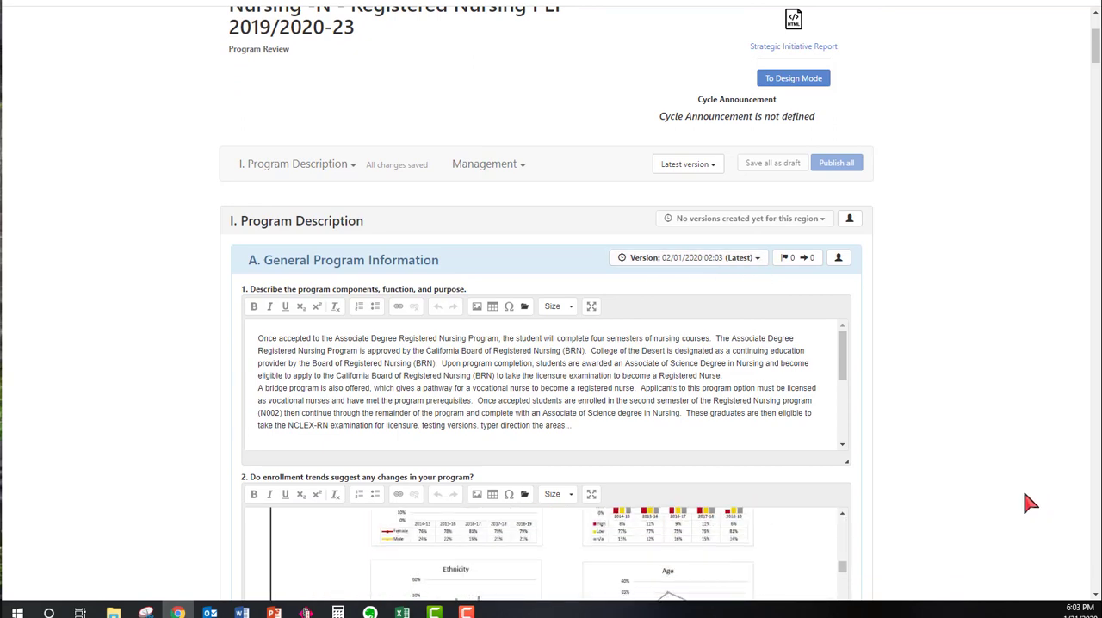
pyautogui.scroll(-4, 1076, 405)
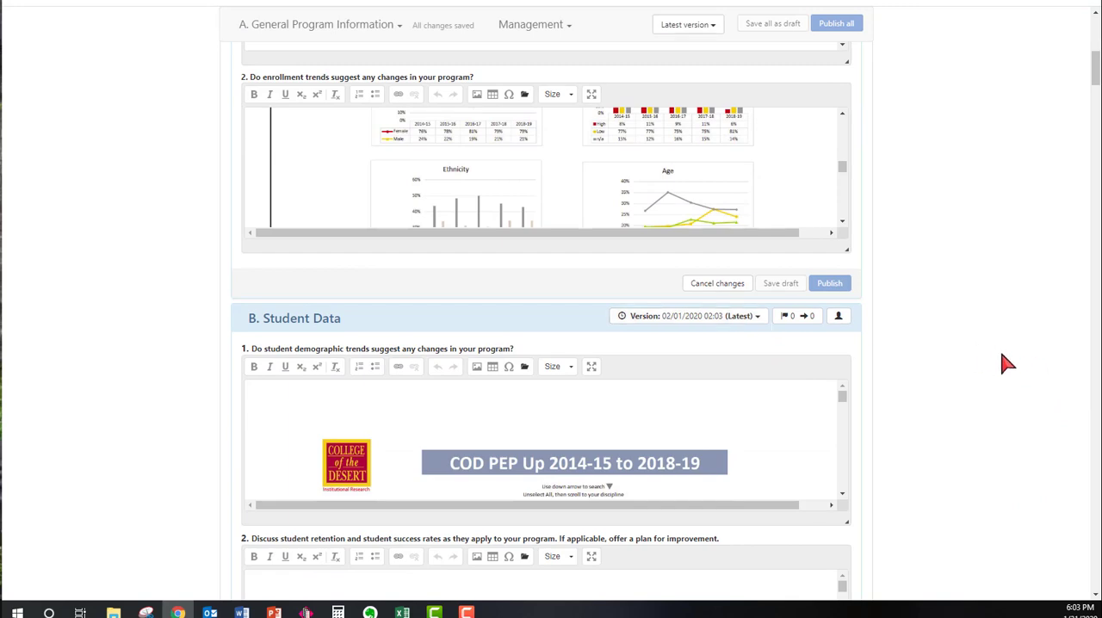
pyautogui.scroll(4, 984, 359)
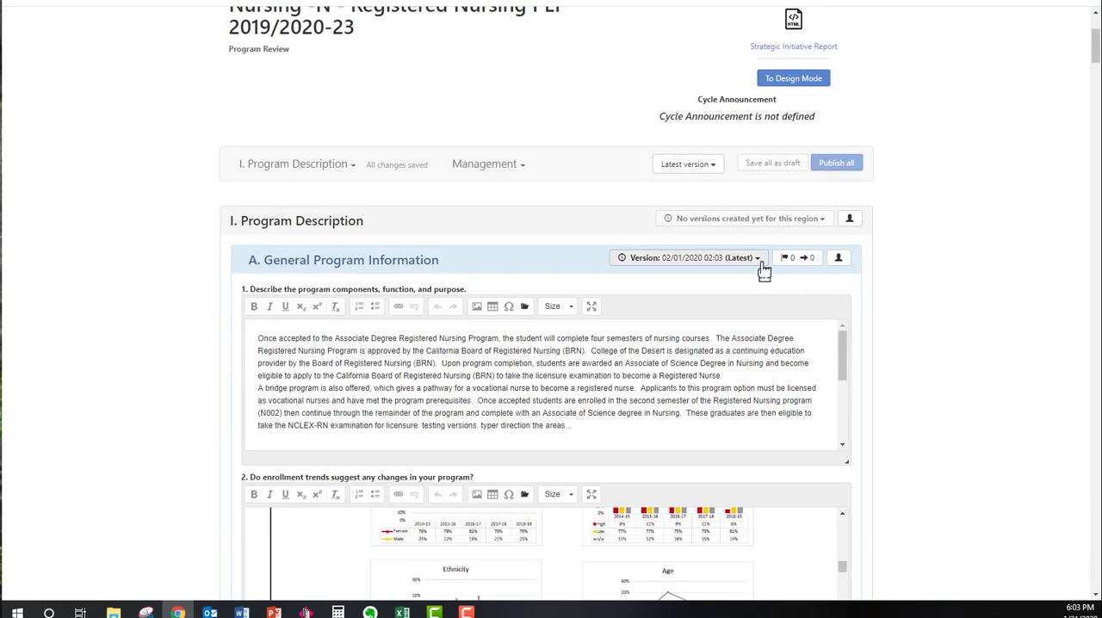
pyautogui.click(757, 259)
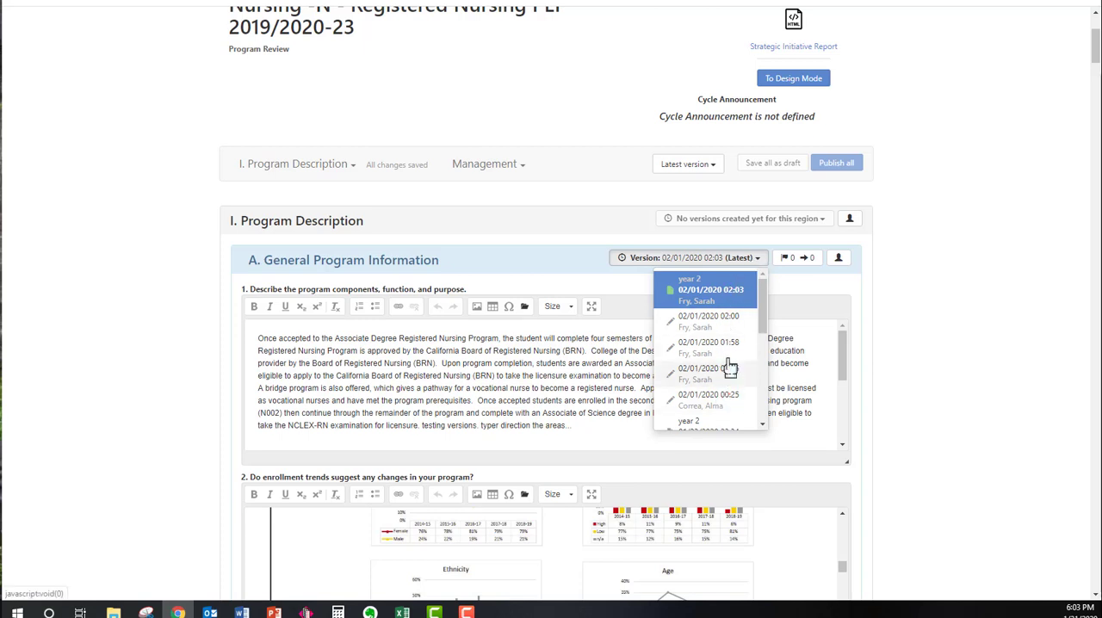
pyautogui.scroll(-3, 727, 413)
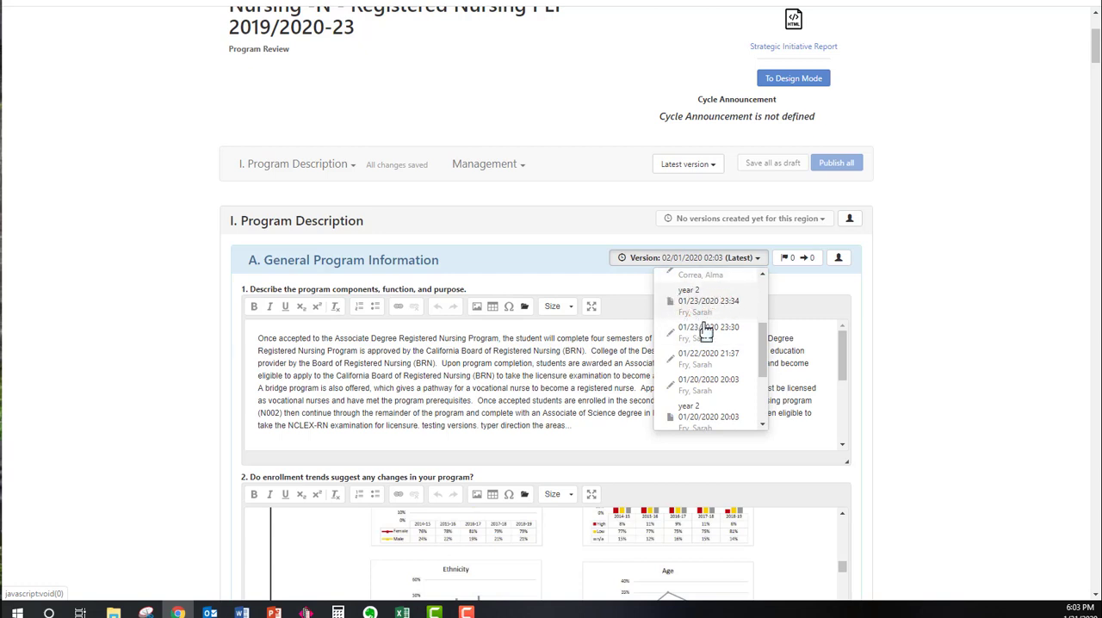
pyautogui.scroll(-3, 714, 332)
pyautogui.scroll(6, 719, 337)
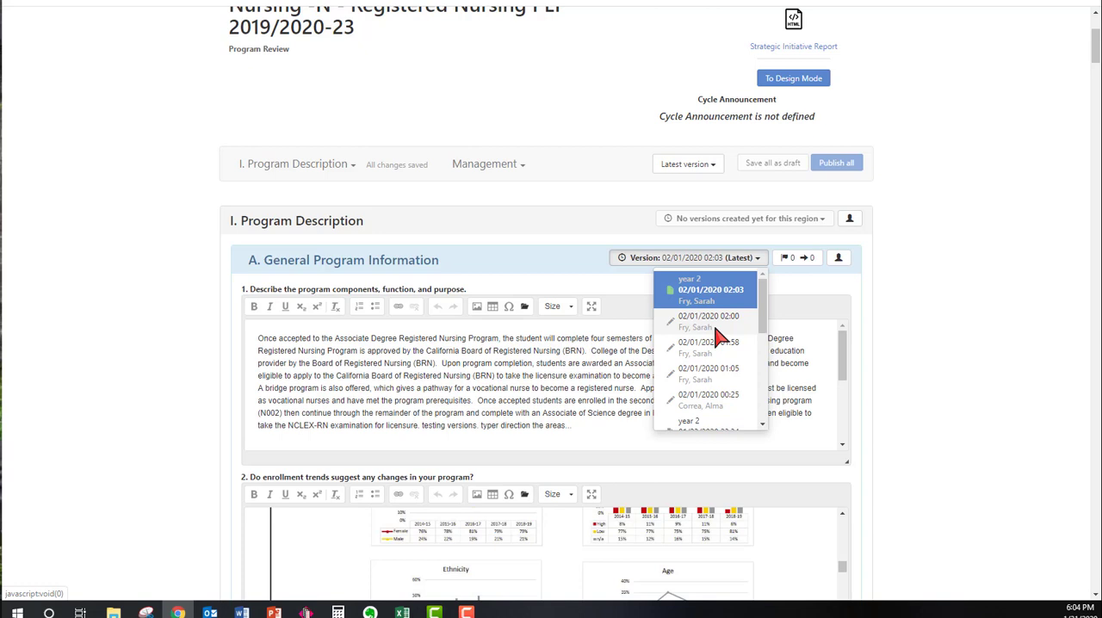
pyautogui.click(938, 329)
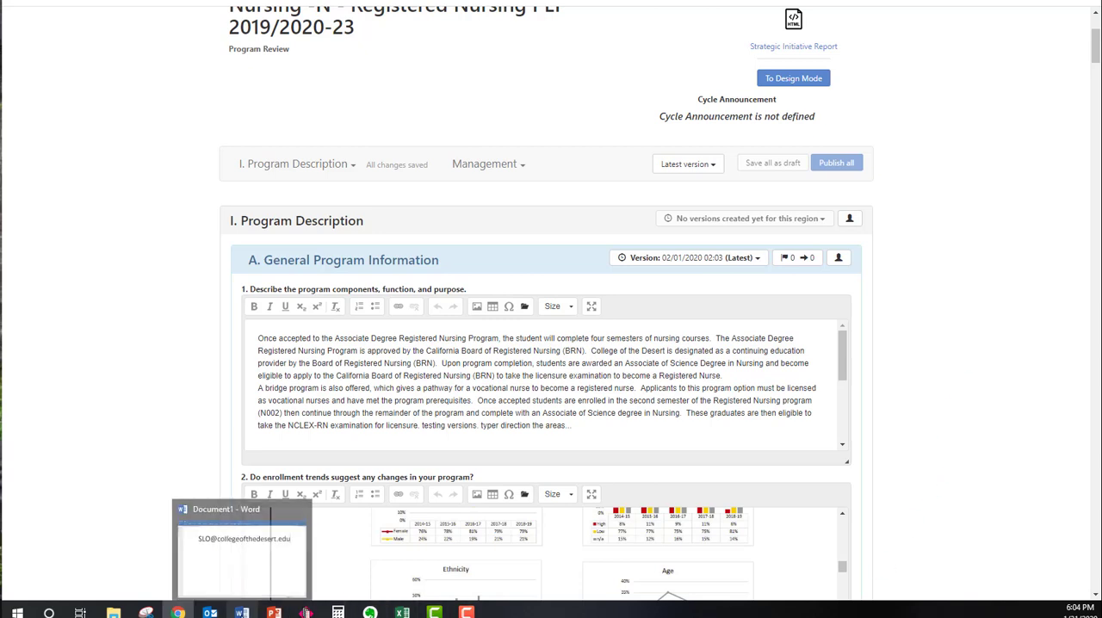
# Switch to the open Word document that holds the SLO contact e-mail address
pyautogui.click(242, 612)
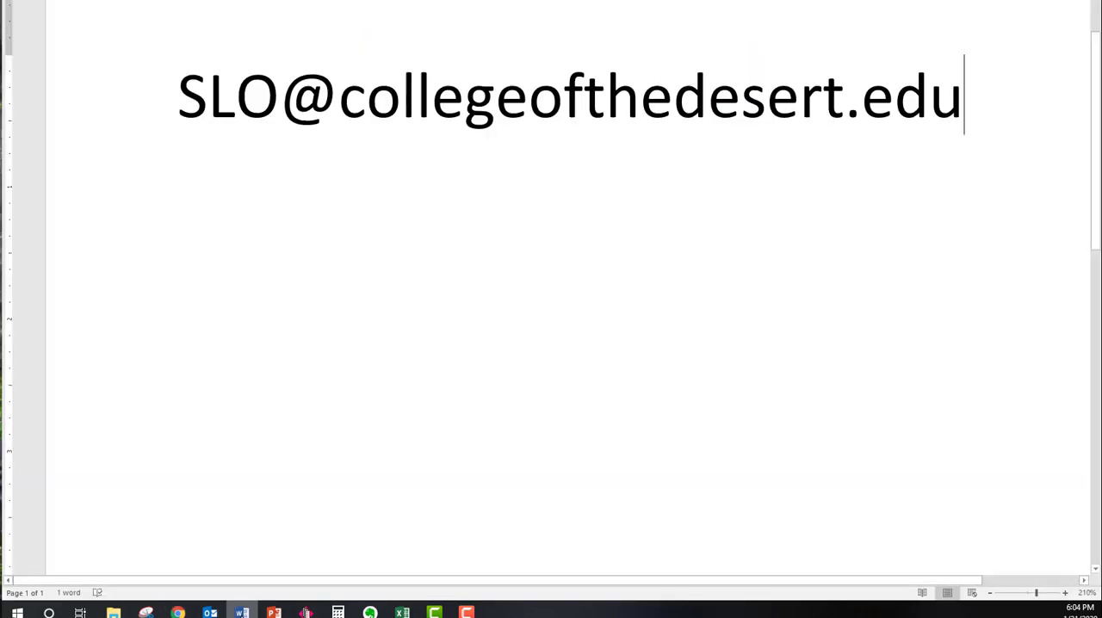